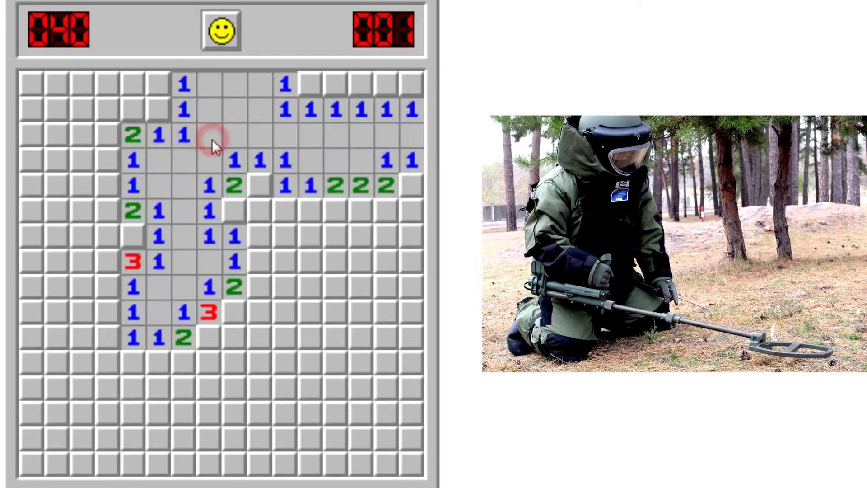
Flag the suspected mines and reveal safe cells across the upper and middle board.
{"action": "right_click", "coordinate": [335, 209]}
{"action": "right_click", "coordinate": [360, 209]}
{"action": "right_click", "coordinate": [360, 235]}
{"action": "right_click", "coordinate": [410, 185]}
{"action": "left_click", "coordinate": [410, 209]}
{"action": "right_click", "coordinate": [310, 84]}
{"action": "right_click", "coordinate": [385, 83]}
{"action": "right_click", "coordinate": [158, 109]}
{"action": "left_click", "coordinate": [132, 86]}
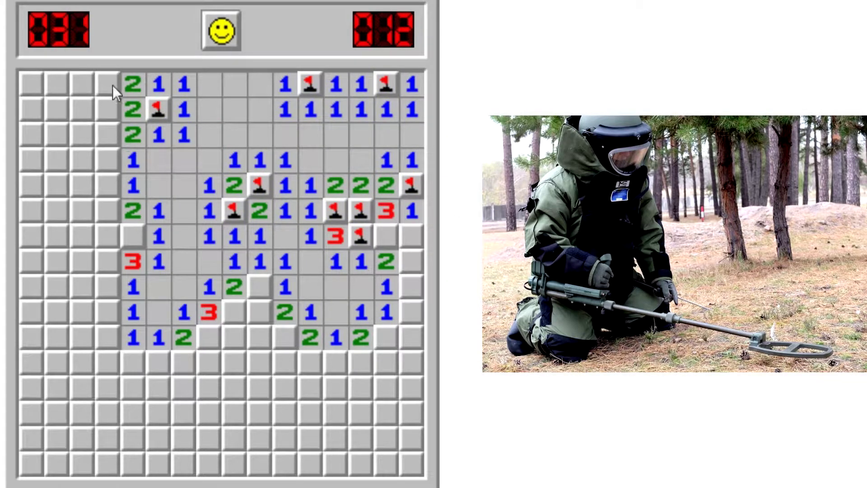
{"action": "right_click", "coordinate": [133, 236]}
{"action": "right_click", "coordinate": [258, 286]}
{"action": "right_click", "coordinate": [234, 311]}
{"action": "right_click", "coordinate": [208, 337]}
{"action": "right_click", "coordinate": [233, 337]}
{"action": "left_click", "coordinate": [259, 311]}
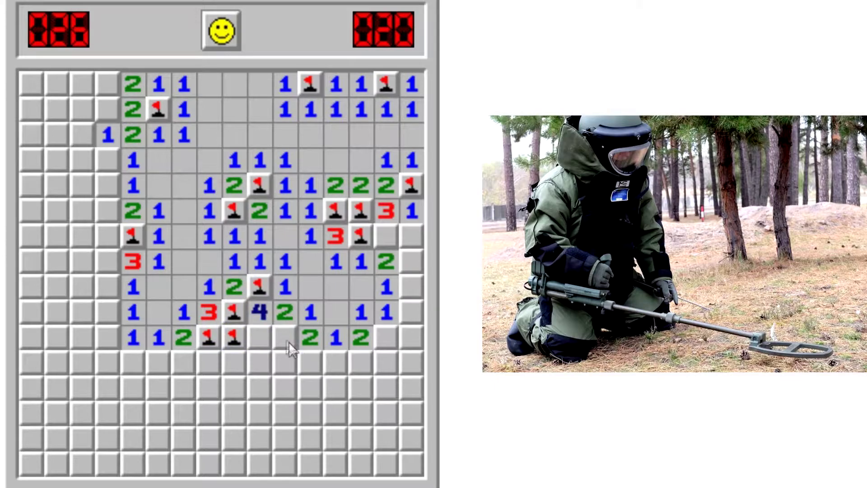
Reveal the right-column cells, then clear the left side and flag its mines.
{"action": "left_click", "coordinate": [386, 312]}
{"action": "left_click", "coordinate": [385, 362]}
{"action": "left_click", "coordinate": [404, 365]}
{"action": "right_click", "coordinate": [410, 261]}
{"action": "left_click", "coordinate": [411, 236]}
{"action": "right_click", "coordinate": [107, 235]}
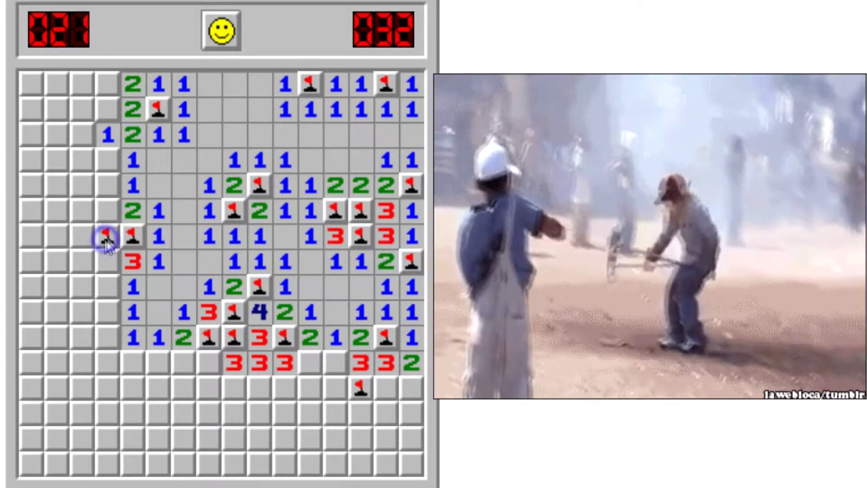
{"action": "right_click", "coordinate": [107, 160]}
{"action": "left_click", "coordinate": [31, 185]}
{"action": "left_click", "coordinate": [107, 109]}
{"action": "right_click", "coordinate": [107, 84]}
{"action": "left_click", "coordinate": [107, 261]}
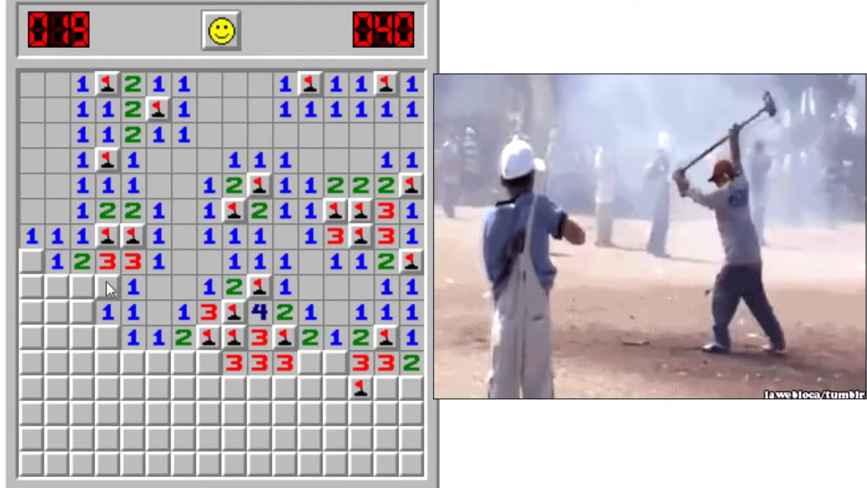
{"action": "right_click", "coordinate": [107, 286]}
{"action": "left_click", "coordinate": [107, 337]}
Flag the mines along the bottom row and reveal a safe cell near the bottom.
{"action": "right_click", "coordinate": [132, 412]}
{"action": "right_click", "coordinate": [31, 463]}
{"action": "right_click", "coordinate": [56, 463]}
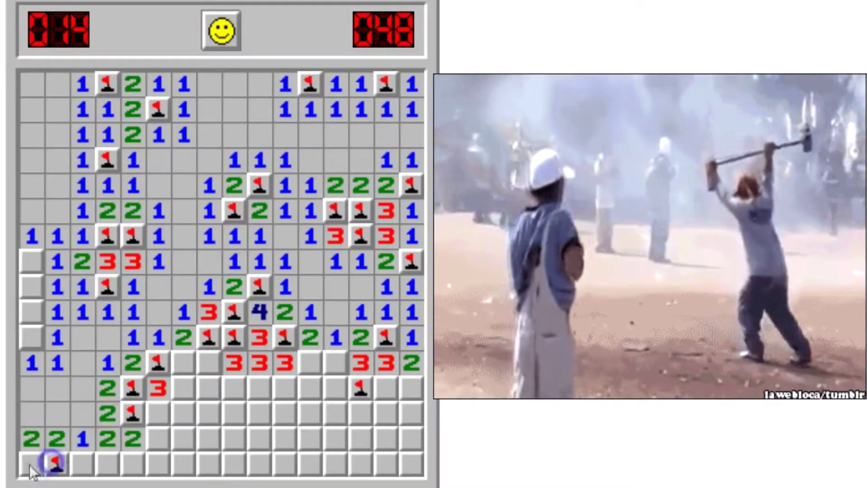
{"action": "right_click", "coordinate": [133, 464]}
{"action": "right_click", "coordinate": [208, 463]}
{"action": "left_click", "coordinate": [233, 438]}
{"action": "right_click", "coordinate": [259, 388]}
Clear the lower-right corner, flagging mines until the counter reads 002, and set camera size 9.
{"action": "left_click", "coordinate": [309, 362]}
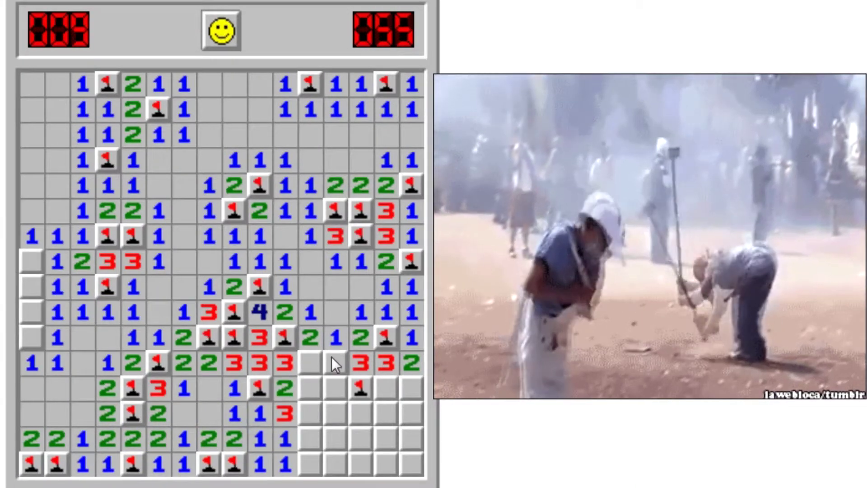
{"action": "right_click", "coordinate": [335, 362]}
{"action": "right_click", "coordinate": [310, 388]}
{"action": "left_click", "coordinate": [284, 413]}
{"action": "right_click", "coordinate": [310, 438]}
{"action": "left_click", "coordinate": [335, 413]}
{"action": "left_click", "coordinate": [334, 438]}
{"action": "right_click", "coordinate": [385, 412]}
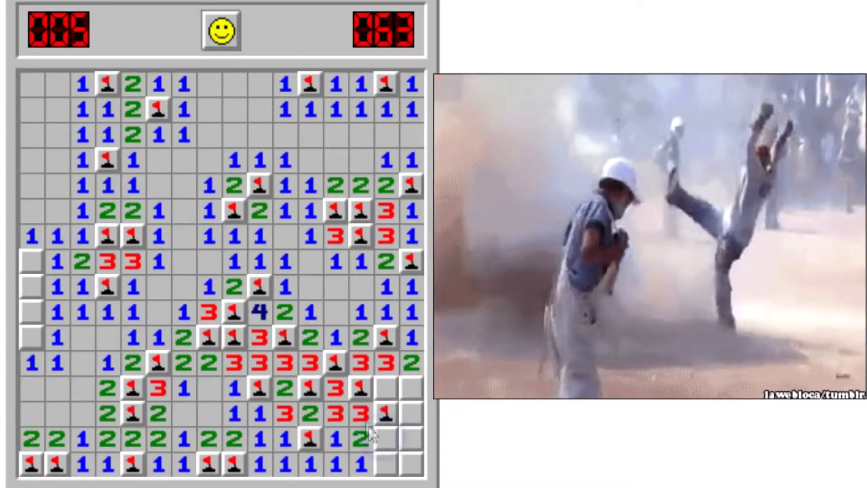
{"action": "left_click", "coordinate": [385, 388]}
{"action": "right_click", "coordinate": [410, 387]}
{"action": "right_click", "coordinate": [411, 413]}
{"action": "right_click", "coordinate": [385, 438]}
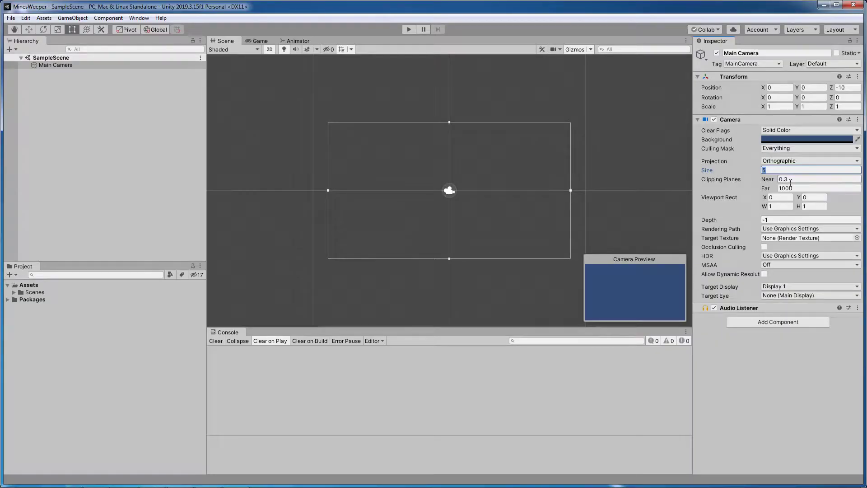
{"action": "type", "text": "9"}
{"action": "key", "text": "Return"}
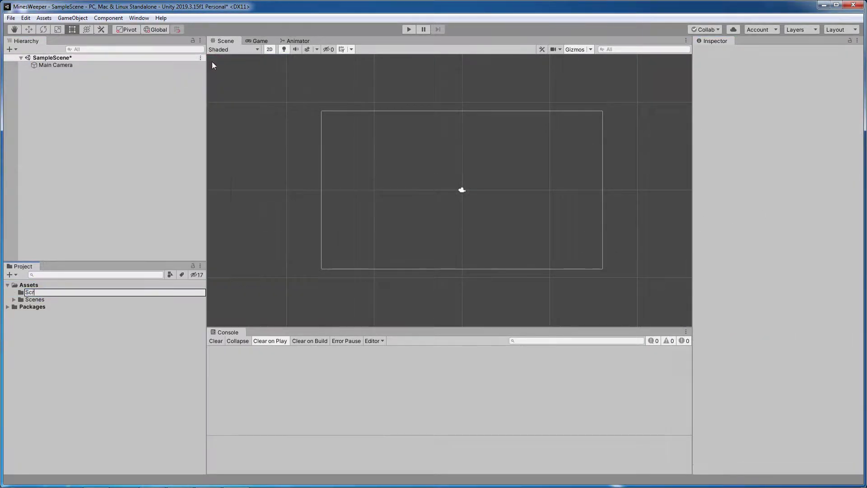
Create a folder named Prefabs in Assets.
{"action": "right_click", "coordinate": [48, 278]}
{"action": "left_click", "coordinate": [218, 62]}
{"action": "type", "text": "Prefabs"}
{"action": "key", "text": "Return"}
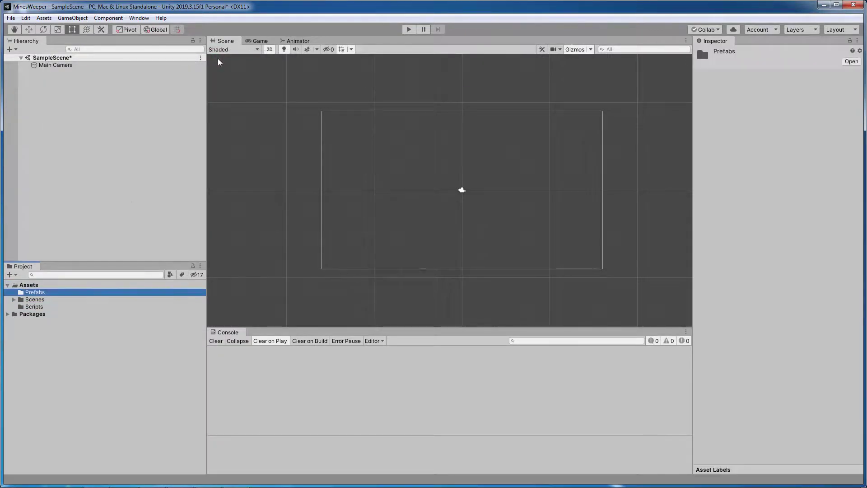
Add a UI Canvas to the scene from the Hierarchy.
{"action": "right_click", "coordinate": [38, 308]}
{"action": "left_click", "coordinate": [90, 110]}
{"action": "right_click", "coordinate": [86, 107]}
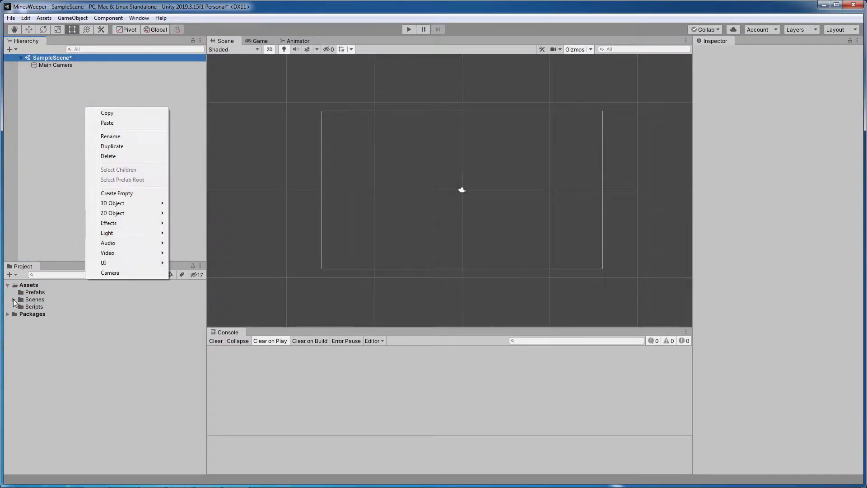
{"action": "key", "text": "Escape"}
{"action": "right_click", "coordinate": [51, 81]}
{"action": "mouse_move", "coordinate": [93, 237]}
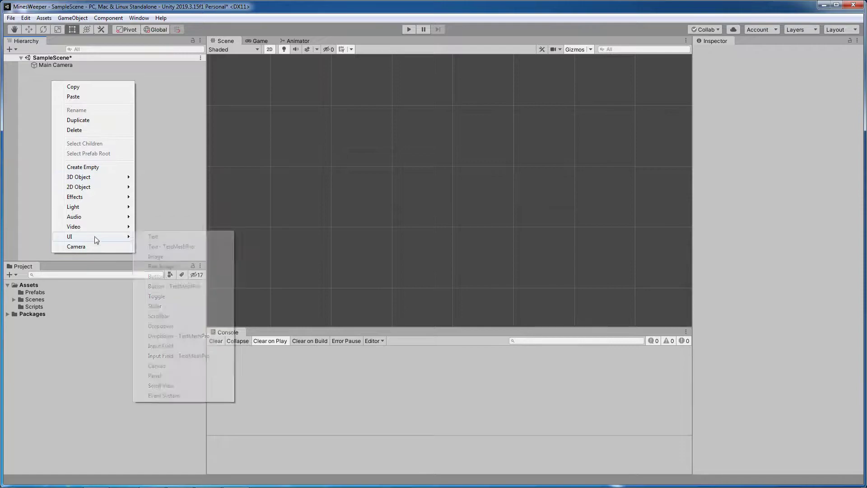
{"action": "left_click", "coordinate": [159, 367]}
Add a UI Panel under the Canvas.
{"action": "right_click", "coordinate": [54, 73]}
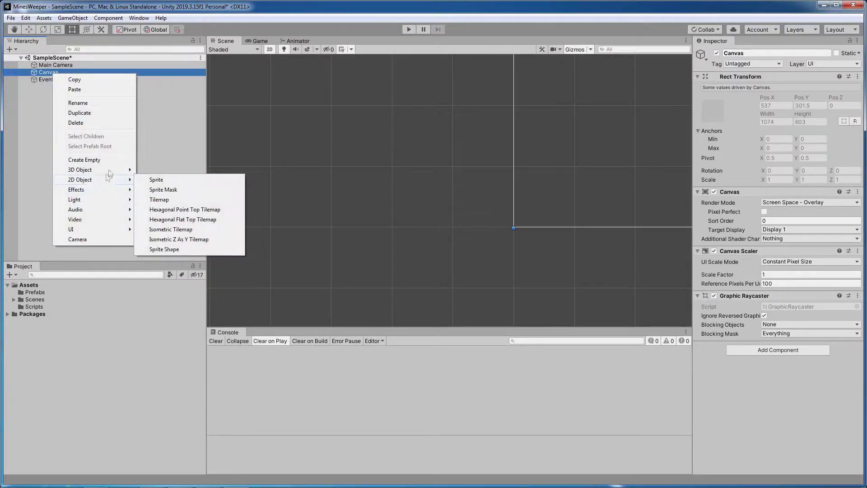
{"action": "mouse_move", "coordinate": [95, 230]}
{"action": "left_click", "coordinate": [156, 368]}
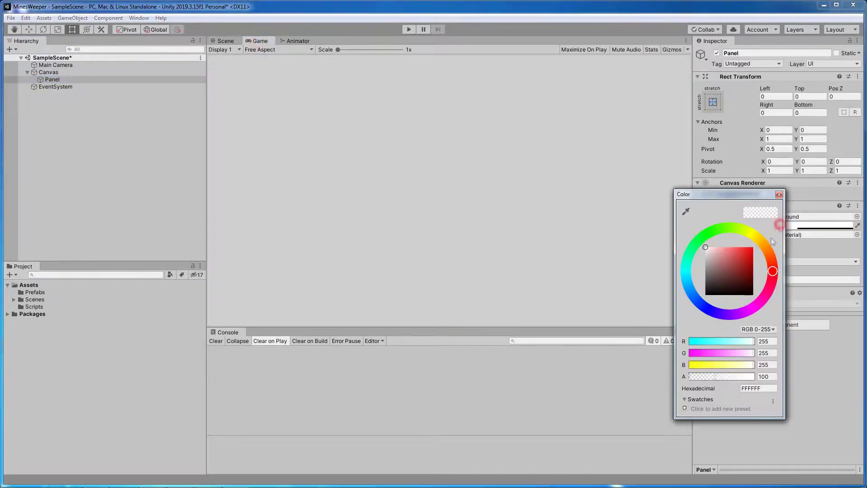
Add an Image under the Panel and give it the UISprite square sprite.
{"action": "right_click", "coordinate": [63, 79]}
{"action": "left_click", "coordinate": [156, 310]}
{"action": "left_click", "coordinate": [857, 216]}
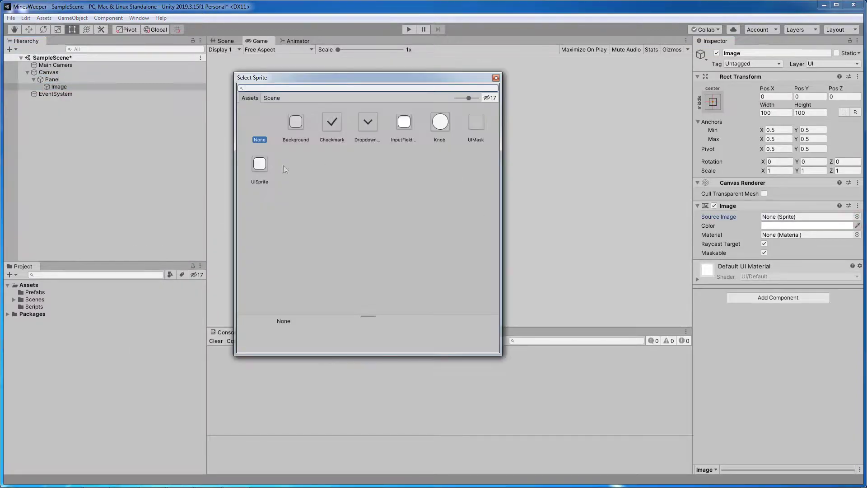
{"action": "double_click", "coordinate": [427, 127]}
{"action": "left_click", "coordinate": [857, 217]}
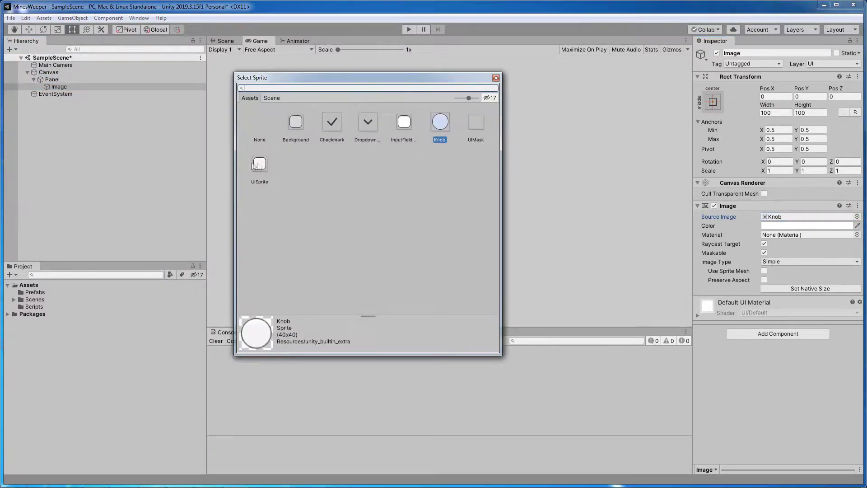
{"action": "double_click", "coordinate": [259, 181]}
Rename the image ImagePrefab and add a child Text reading '1' at font size 34.
{"action": "left_click", "coordinate": [59, 87]}
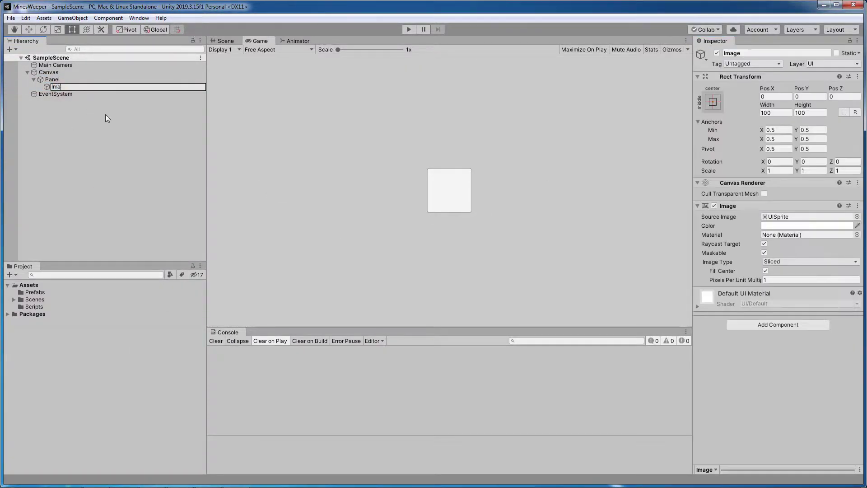
{"action": "type", "text": "ImagePrefab"}
{"action": "key", "text": "Return"}
{"action": "right_click", "coordinate": [63, 86]}
{"action": "mouse_move", "coordinate": [84, 243]}
{"action": "left_click", "coordinate": [168, 242]}
{"action": "triple_click", "coordinate": [768, 230]}
{"action": "type", "text": "1"}
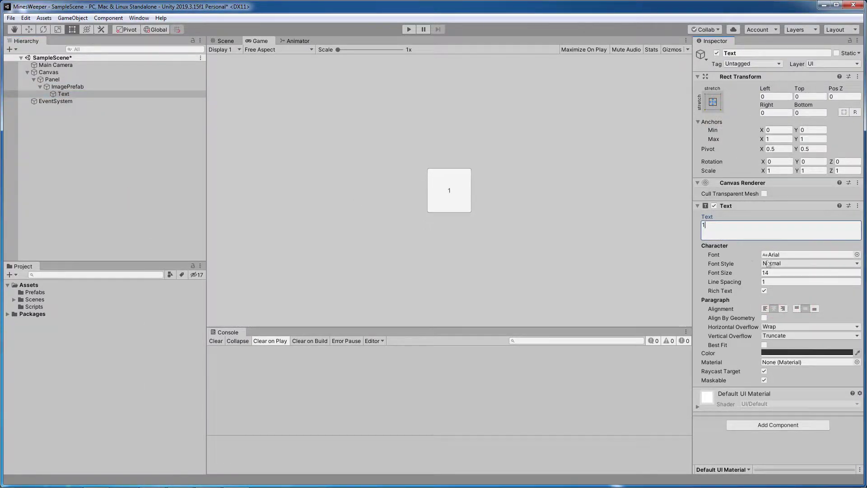
{"action": "left_click_drag", "start_coordinate": [744, 274], "coordinate": [739, 274]}
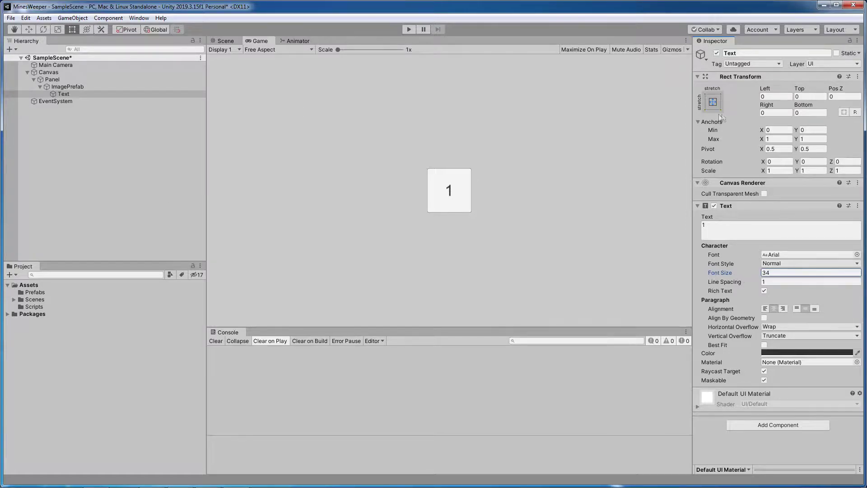
Save the scene and turn ImagePrefab into a prefab in the Prefabs folder.
{"action": "key", "text": "ctrl+s"}
{"action": "left_click", "coordinate": [173, 185]}
{"action": "left_click", "coordinate": [72, 88]}
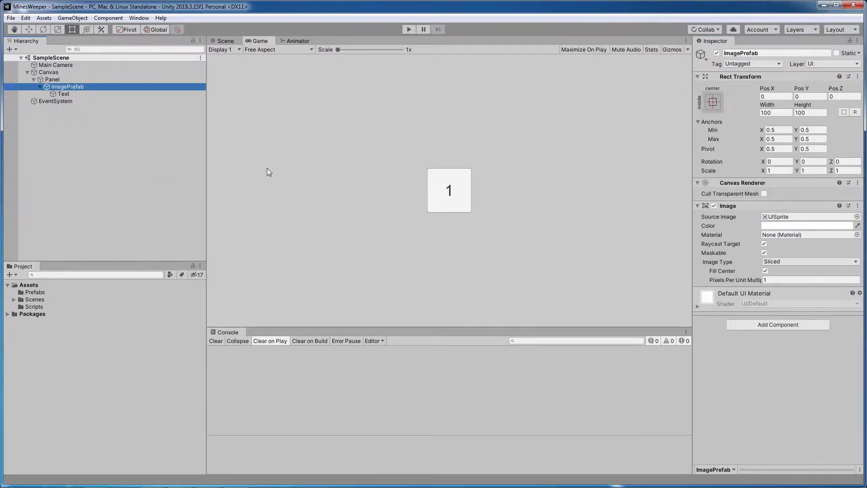
{"action": "left_click_drag", "start_coordinate": [67, 86], "coordinate": [34, 292]}
Create a C# script MainScript in Scripts and open it in the code editor.
{"action": "right_click", "coordinate": [34, 306]}
{"action": "mouse_move", "coordinate": [67, 79]}
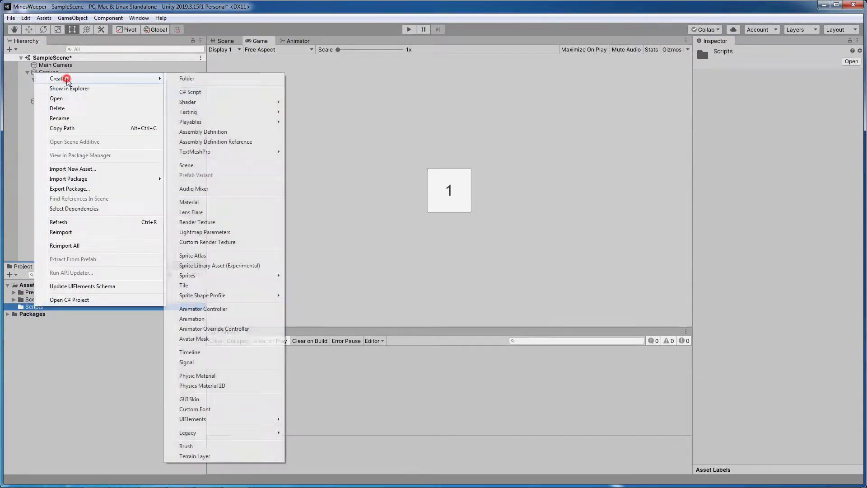
{"action": "left_click", "coordinate": [190, 92]}
{"action": "type", "text": "MainScript"}
{"action": "key", "text": "Return"}
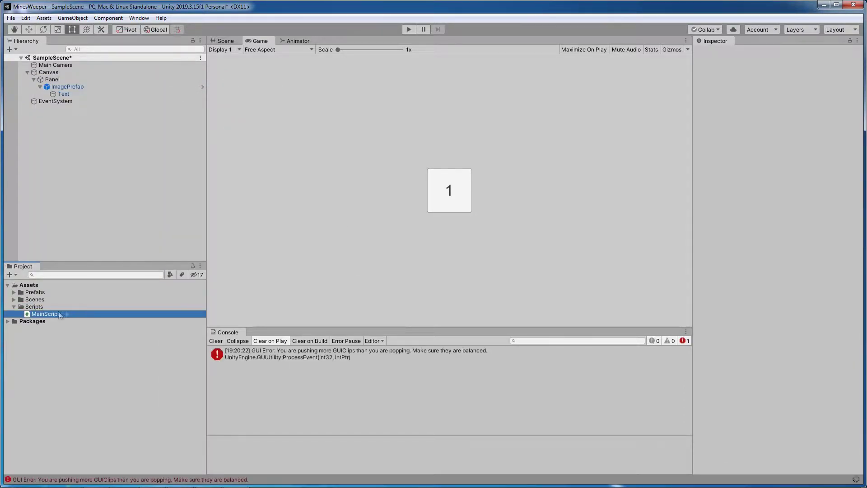
{"action": "double_click", "coordinate": [45, 313]}
Hide the sidebar, delete the two unused using lines, and open a new line in the class.
{"action": "key", "text": "ctrl+b"}
{"action": "left_click_drag", "start_coordinate": [90, 74], "coordinate": [80, 102]}
{"action": "key", "text": "Delete"}
{"action": "key", "text": "Down"}
{"action": "key", "text": "Down"}
{"action": "key", "text": "Down"}
{"action": "key", "text": "End"}
{"action": "key", "text": "Return"}
{"action": "key", "text": "Return"}
{"action": "key", "text": "Up"}
Declare [SerializeField] fields int xCount = 16 and int yCount = 9.
{"action": "type", "text": "[Serial"}
{"action": "key", "text": "Tab"}
{"action": "key", "text": "End"}
{"action": "key", "text": "Return"}
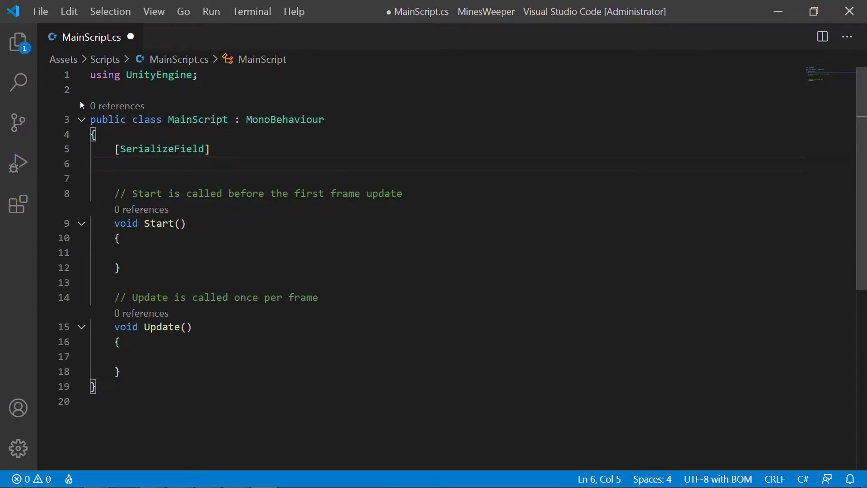
{"action": "type", "text": "int xCount = 16;"}
{"action": "key", "text": "Return"}
{"action": "key", "text": "Return"}
{"action": "type", "text": "[Seria"}
{"action": "key", "text": "Tab"}
{"action": "key", "text": "Return"}
{"action": "type", "text": "int yCount = 9;"}
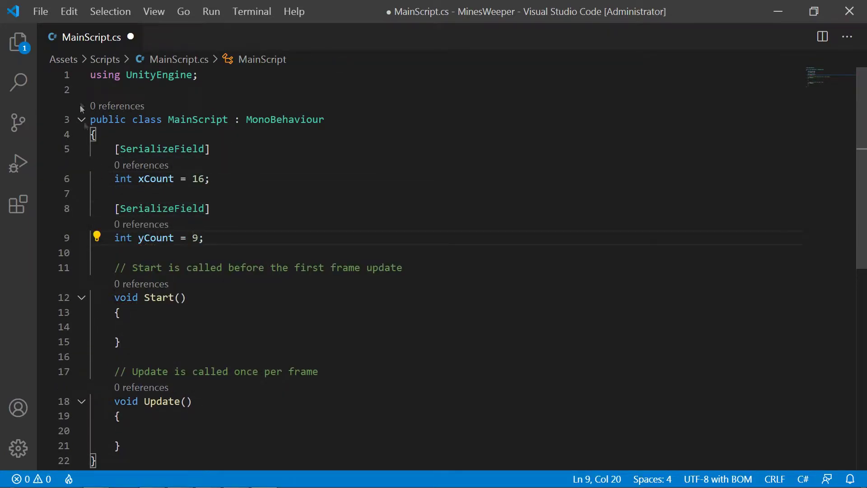
{"action": "key", "text": "Return"}
{"action": "key", "text": "Return"}
Declare a [SerializeField] GameObject cellPrefab field.
{"action": "scroll", "coordinate": [162, 173], "scroll_direction": "down", "scroll_amount": 2}
{"action": "type", "text": "[Seria"}
{"action": "key", "text": "Tab"}
{"action": "key", "text": "Return"}
{"action": "type", "text": "GameObject"}
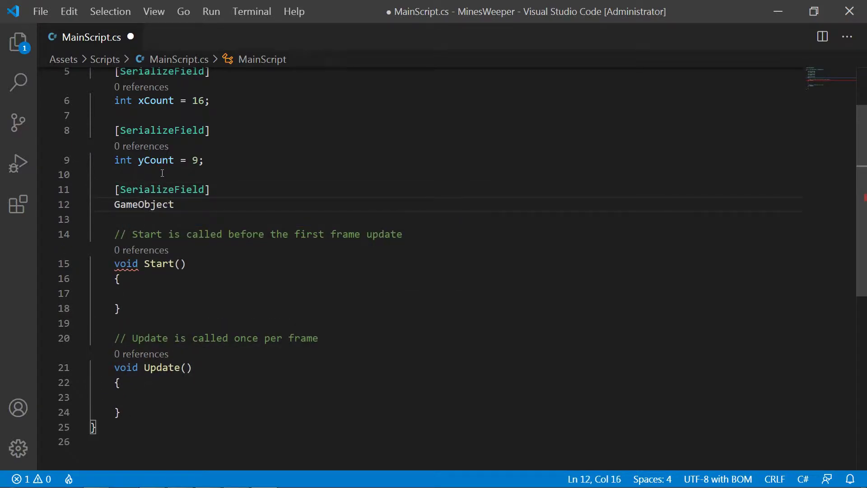
{"action": "type", "text": " cell"}
Write nested for loops over xCount and yCount in Start that Instantiate cellPrefab.
{"action": "left_click", "coordinate": [163, 300]}
{"action": "key", "text": "Return"}
{"action": "key", "text": "Return"}
{"action": "key", "text": "Up"}
{"action": "type", "text": "for (int i = 0; i < xCount; i++)"}
{"action": "key", "text": "Return"}
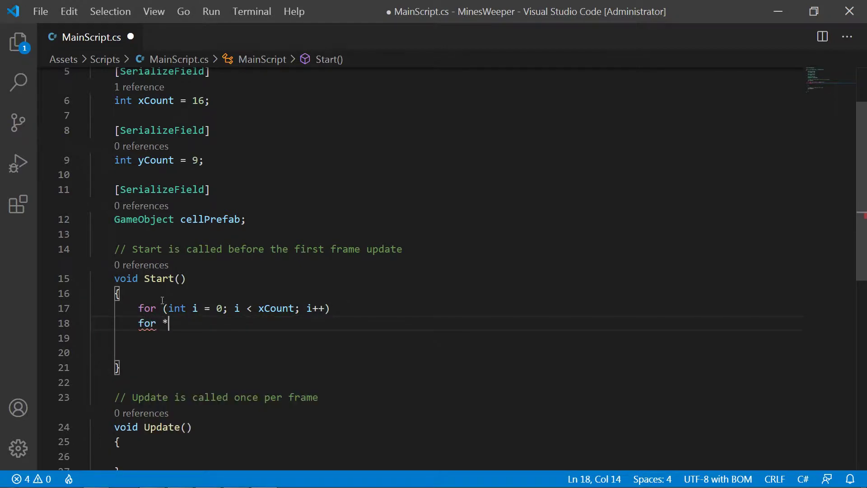
{"action": "type", "text": "j++)"}
{"action": "key", "text": "Return"}
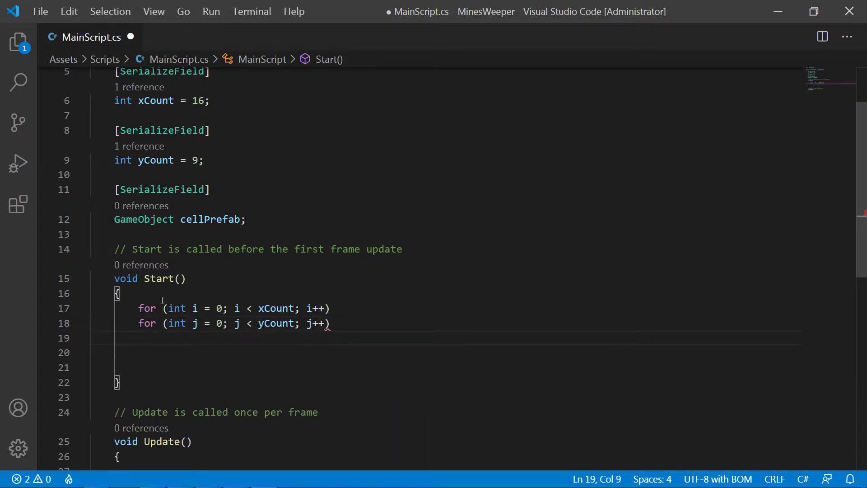
{"action": "type", "text": "Instantiate(cellPrefab, Vector3.zero, Quatern"}
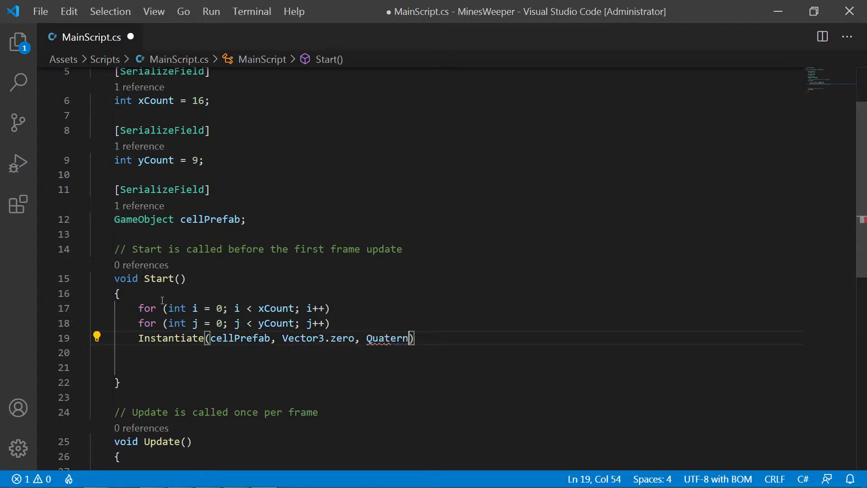
{"action": "type", "text": ";"}
Finish the Instantiate statement and wrap the loop body in braces.
{"action": "key", "text": "Home"}
{"action": "key", "text": "Return"}
{"action": "key", "text": "Up"}
{"action": "type", "text": "{"}
{"action": "key", "text": "Return"}
{"action": "key", "text": "Down"}
{"action": "key", "text": "Down"}
{"action": "key", "text": "alt+Up"}
{"action": "key", "text": "alt+Up"}
{"action": "key", "text": "End"}
{"action": "key", "text": "Return"}
Get each clone's RectTransform, set its anchorMax to the cell's grid fraction, and zero its offsets.
{"action": "type", "text": "RectTransform"}
{"action": "left_click", "coordinate": [163, 352]}
{"action": "type", "text": "GameObject obj ="}
{"action": "left_click", "coordinate": [283, 367]}
{"action": "type", "text": "obj.GetC"}
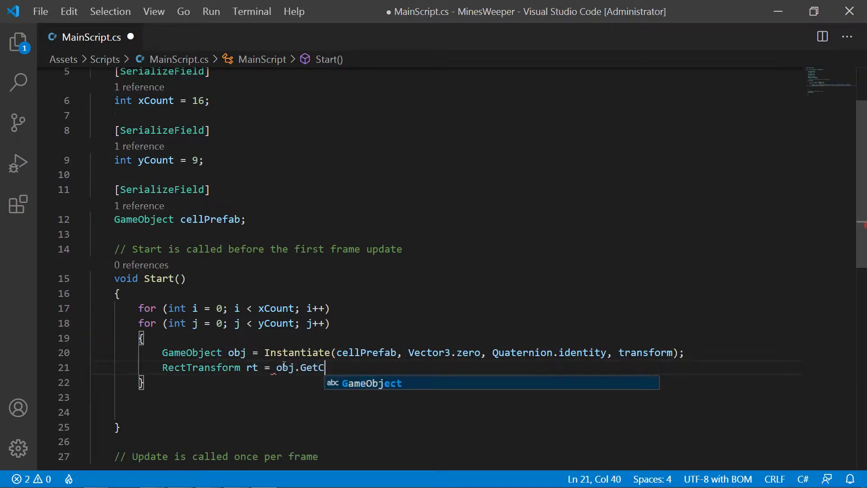
{"action": "type", "text": "omponent<RectTransform>();"}
{"action": "key", "text": "Return"}
{"action": "type", "text": "rt."}
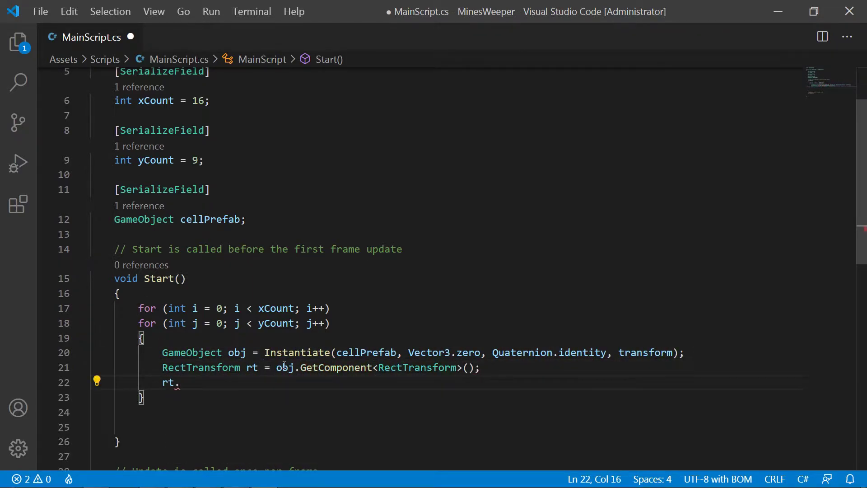
{"action": "type", "text": "anchorMin = new Vector2 ("}
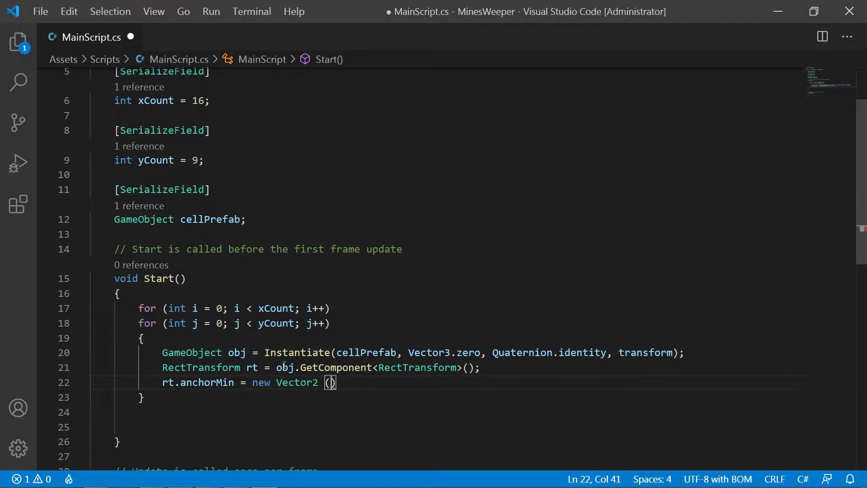
{"action": "type", "text": "i/xCount, j/y"}
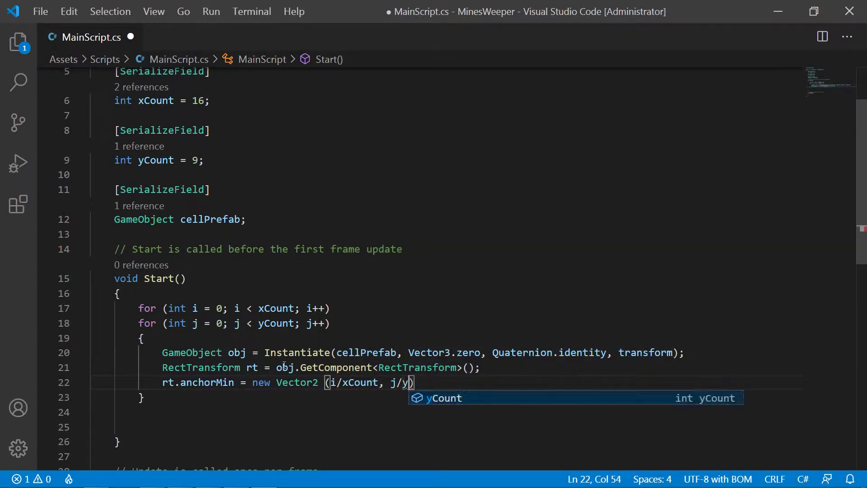
{"action": "type", "text": "t.anchorMax = new Vector2 (("}
{"action": "key", "text": "BackSpace"}
{"action": "type", "text": "/xCount, (j+1)/yCount);"}
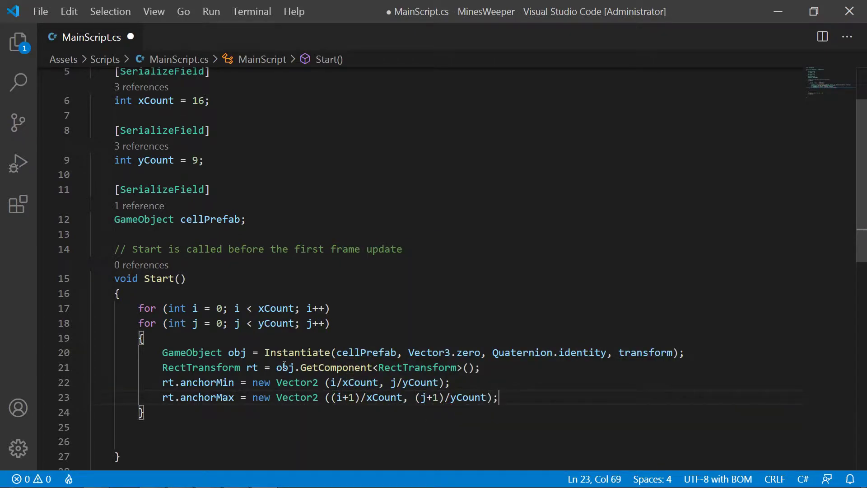
{"action": "key", "text": "Return"}
{"action": "type", "text": "rt.offsetMin = Vector2.zero; r"}
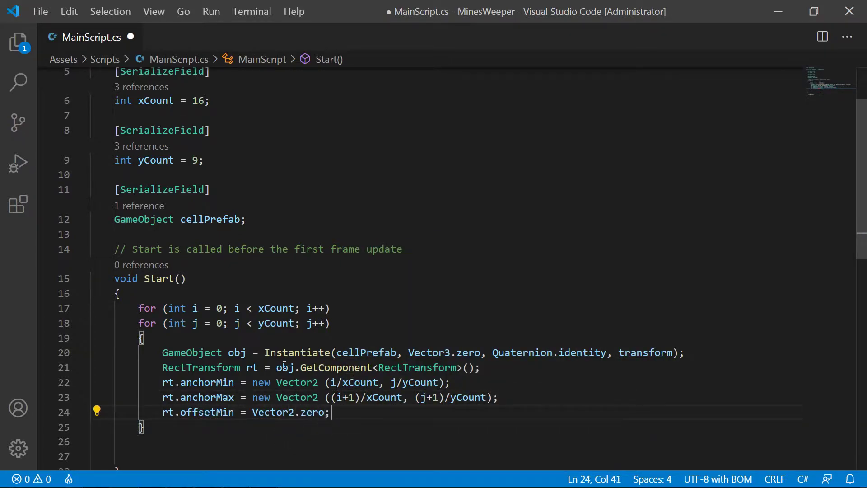
{"action": "type", "text": "t.offsetMax = Vector2.zero;"}
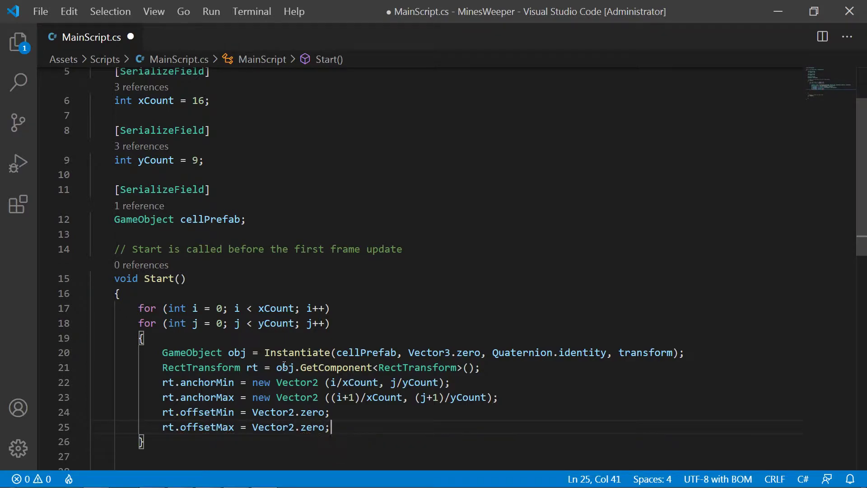
Save the script, assign ImagePrefab as the Cell Prefab, and run the game to inspect a spawned cell.
{"action": "key", "text": "ctrl+s"}
{"action": "key", "text": "alt+Tab"}
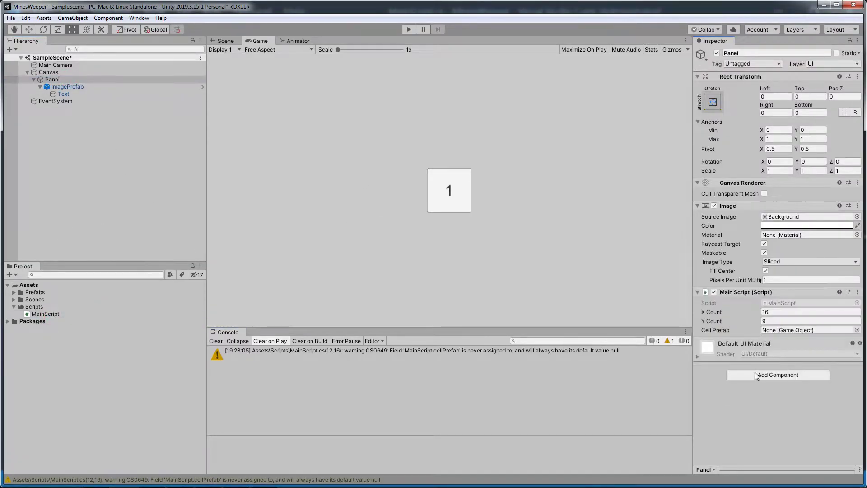
{"action": "left_click_drag", "start_coordinate": [773, 331], "coordinate": [773, 330]}
{"action": "left_click", "coordinate": [408, 29]}
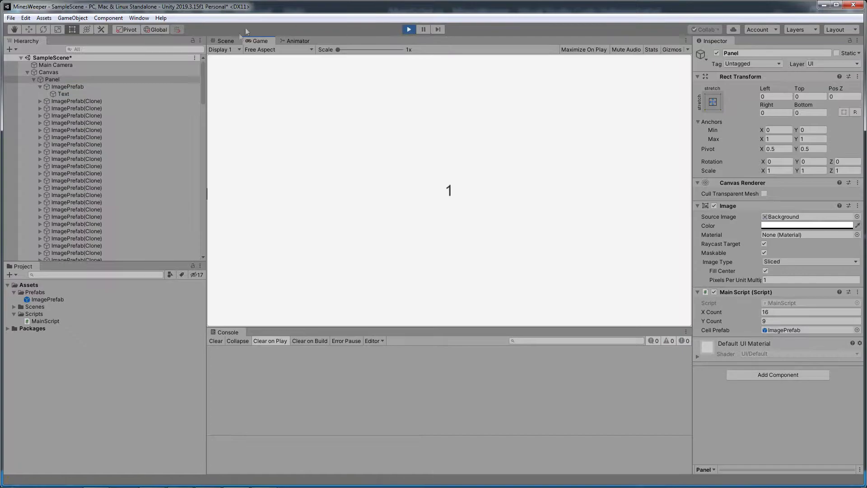
{"action": "left_click", "coordinate": [224, 40]}
{"action": "scroll", "coordinate": [294, 279], "scroll_direction": "down", "scroll_amount": 5}
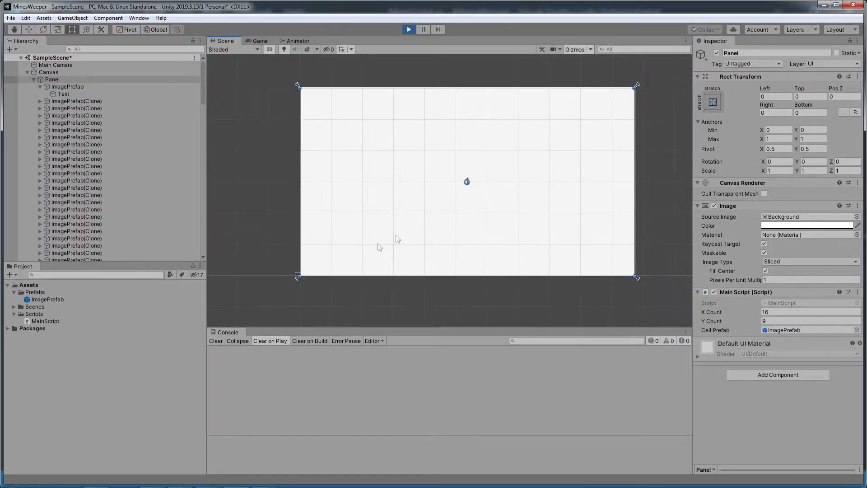
{"action": "left_click", "coordinate": [97, 102]}
Add *1.0f float casts to the anchor divisions, save, and rerun the game to check the grid.
{"action": "key", "text": "alt+Tab"}
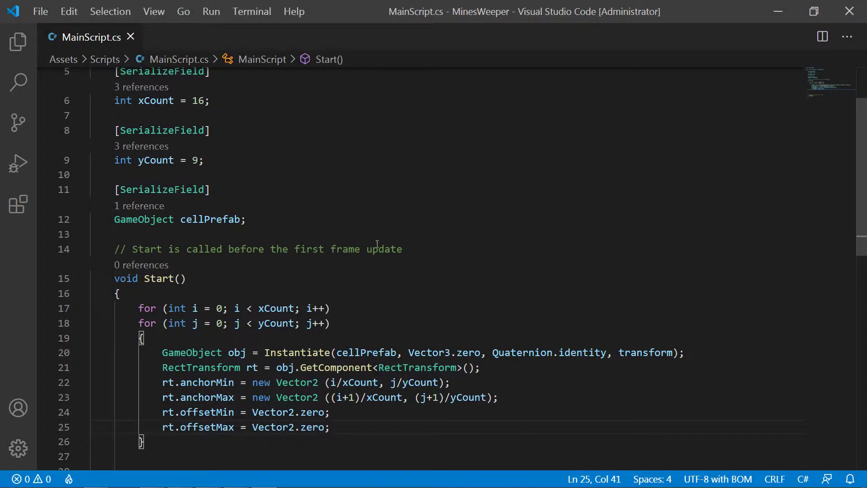
{"action": "type", "text": "*1.0*1.0f"}
{"action": "key", "text": "Right"}
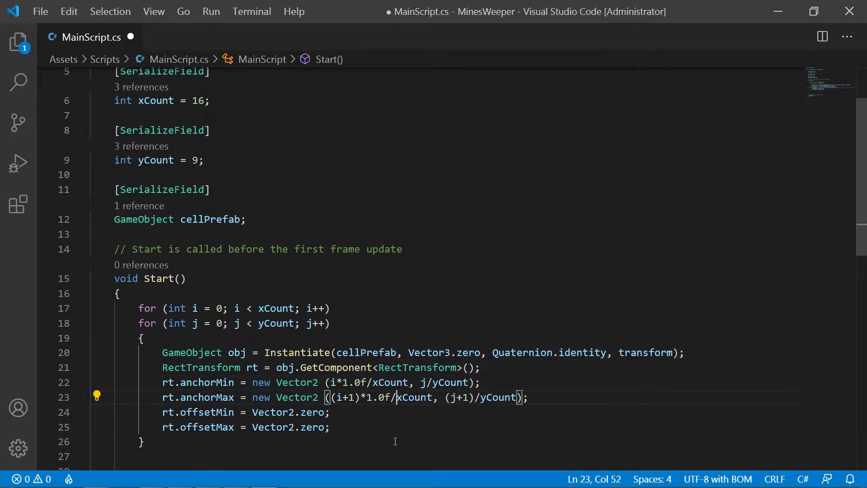
{"action": "type", "text": "*1.0f"}
{"action": "key", "text": "ctrl+s"}
{"action": "key", "text": "alt+Tab"}
{"action": "left_click", "coordinate": [411, 28]}
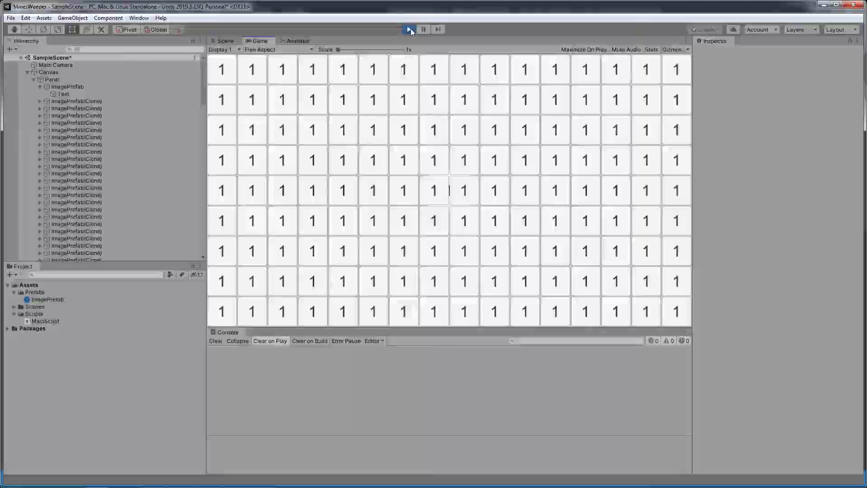
{"action": "key", "text": "alt+Tab"}
Allocate values = new int[xCount, yCount] in Start() and declare int bombCount = 15.
{"action": "type", "text": "values;"}
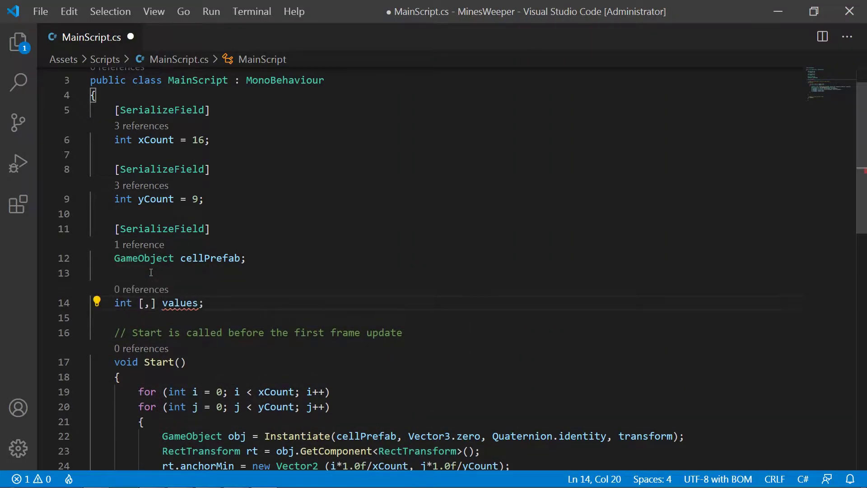
{"action": "scroll", "coordinate": [171, 266], "scroll_direction": "down", "scroll_amount": 5}
{"action": "left_click", "coordinate": [131, 143]}
{"action": "key", "text": "Return"}
{"action": "type", "text": "values = new int[xCount, y"}
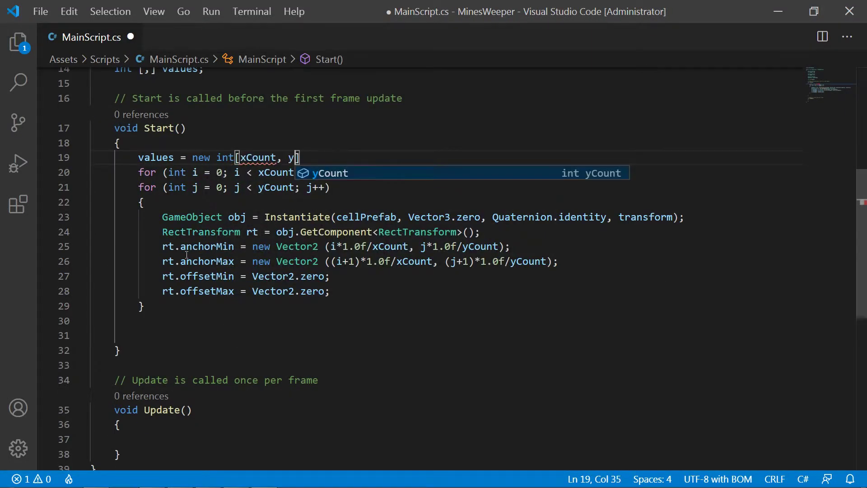
{"action": "type", "text": "Count];"}
{"action": "scroll", "coordinate": [271, 271], "scroll_direction": "up", "scroll_amount": 3}
{"action": "left_click", "coordinate": [316, 224]}
{"action": "key", "text": "Return"}
{"action": "key", "text": "Return"}
{"action": "type", "text": "int bombCount = 15;"}
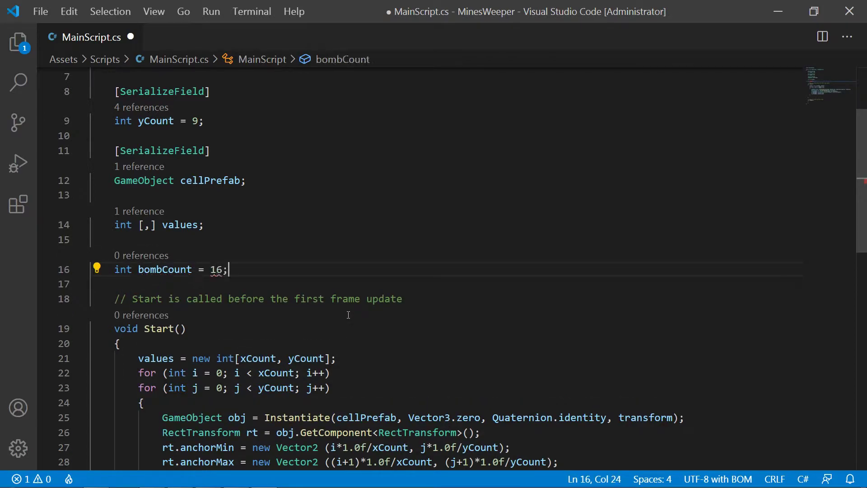
Start a while (k>0) bomb-placing loop with k counting down from bombCount.
{"action": "scroll", "coordinate": [348, 315], "scroll_direction": "down", "scroll_amount": 3}
{"action": "left_click", "coordinate": [372, 203]}
{"action": "key", "text": "Return"}
{"action": "key", "text": "Return"}
{"action": "key", "text": "Up"}
{"action": "key", "text": "Return"}
{"action": "type", "text": "for (int i"}
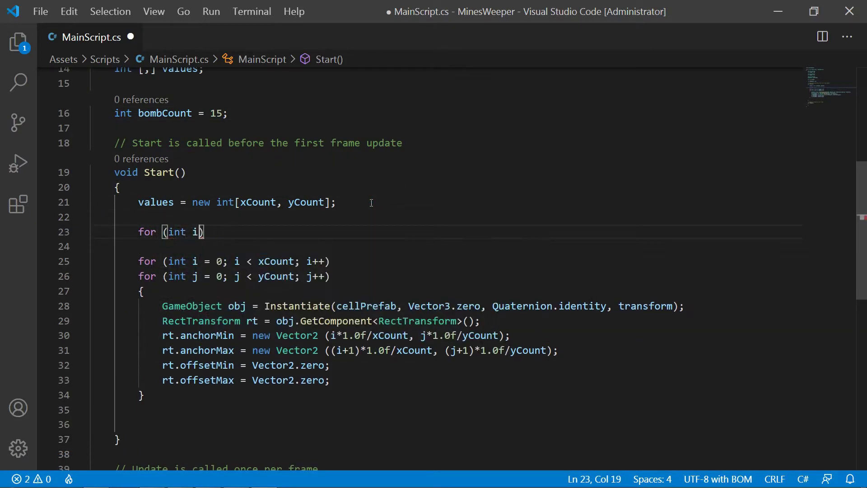
{"action": "type", "text": "int k = bombCount;"}
{"action": "key", "text": "Return"}
{"action": "type", "text": "while "}
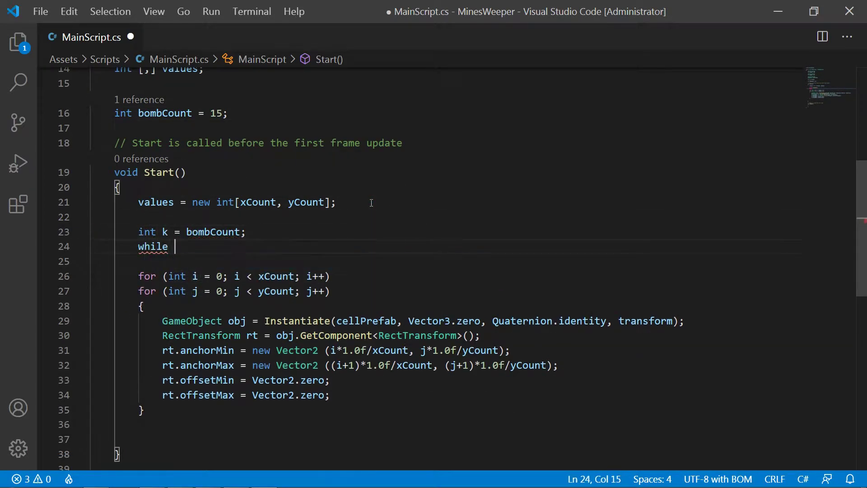
{"action": "type", "text": "(k>0)"}
{"action": "key", "text": "Return"}
{"action": "type", "text": "{"}
{"action": "key", "text": "Return"}
{"action": "key", "text": "Return"}
{"action": "key", "text": "Return"}
Inside the loop, pick random i and j with Random.Range and decrement k when values[i,j]>=0.
{"action": "type", "text": "i = Ran"}
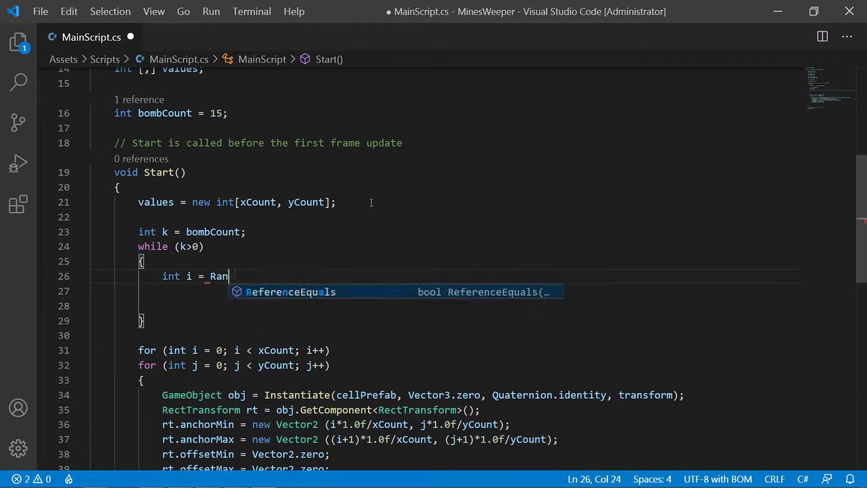
{"action": "type", "text": "dom.Range(0,xCount);"}
{"action": "key", "text": "Return"}
{"action": "type", "text": "int j = Random.Range(0,yCount);"}
{"action": "key", "text": "Return"}
{"action": "type", "text": "i"}
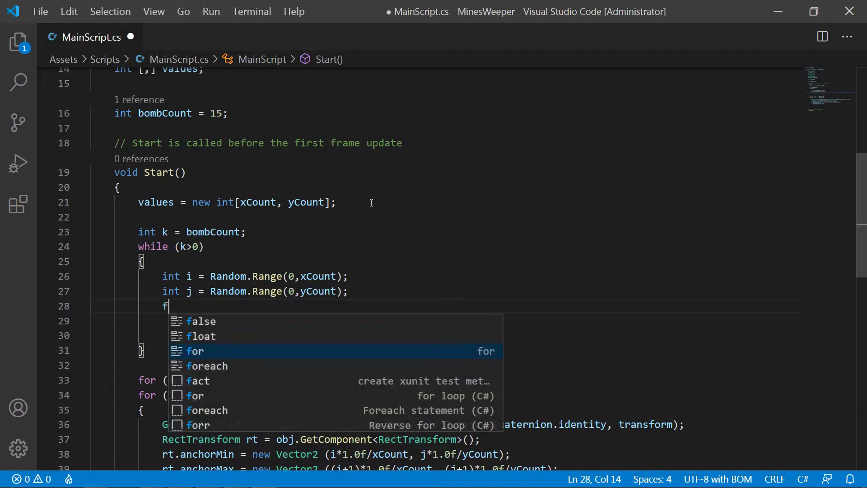
{"action": "type", "text": "f (values[i,j]>=0)"}
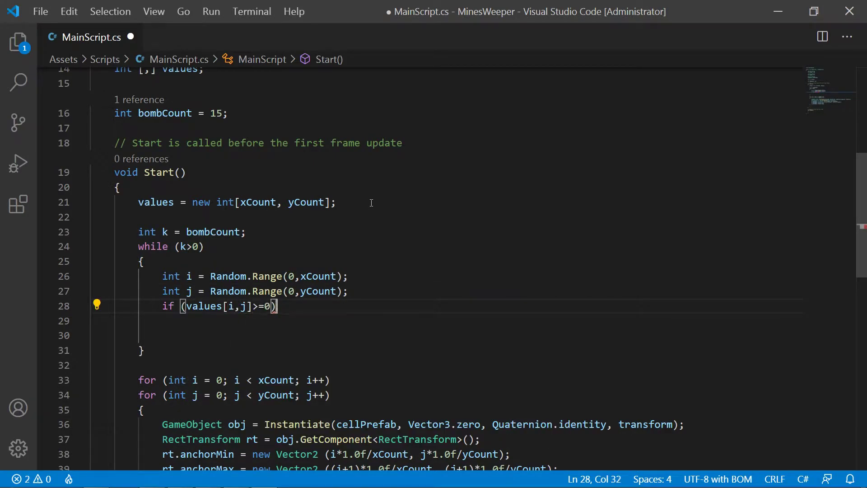
{"action": "key", "text": "Return"}
{"action": "type", "text": "{"}
{"action": "key", "text": "Return"}
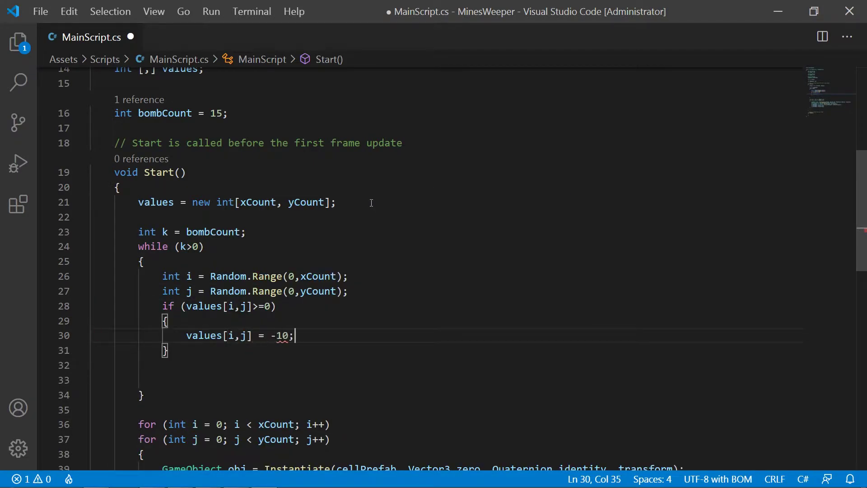
{"action": "key", "text": "Return"}
{"action": "type", "text": "k--;'"}
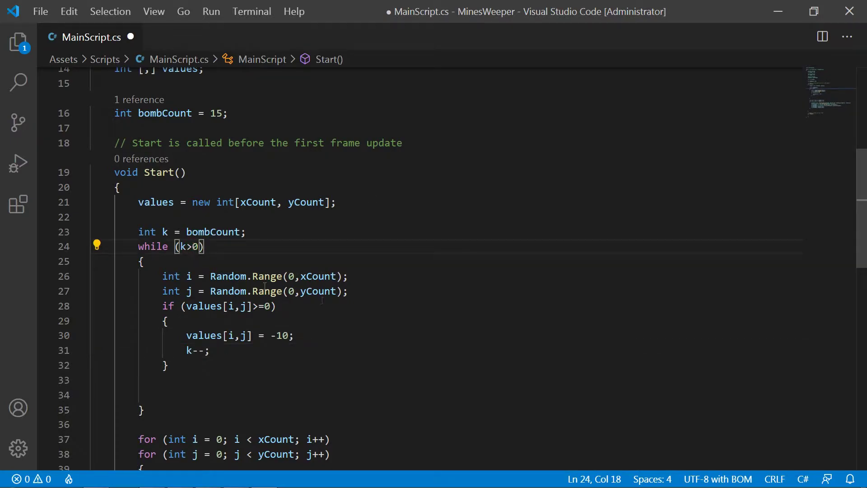
{"action": "scroll", "coordinate": [271, 226], "scroll_direction": "down", "scroll_amount": 1}
{"action": "left_click", "coordinate": [215, 176]}
{"action": "key", "text": "Return"}
{"action": "key", "text": "Return"}
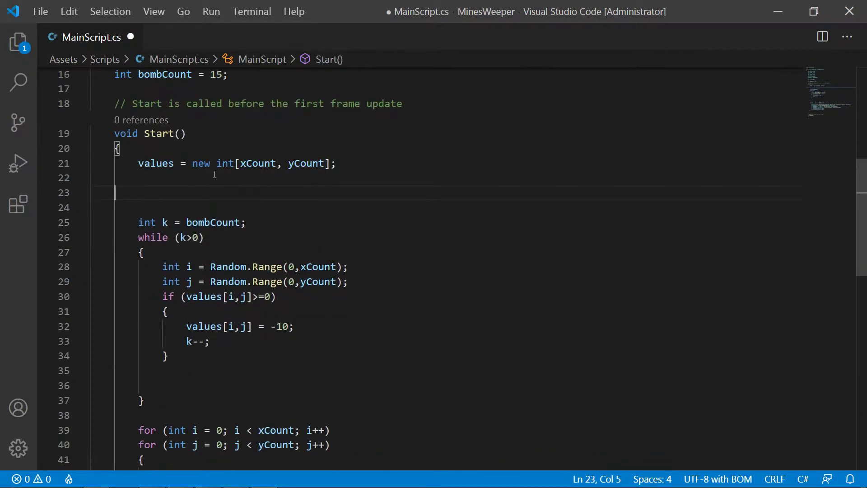
Add nested i and j loops over the grid that reset every values cell to 0.
{"action": "type", "text": "for (int i = 0; i < xCount; i++"}
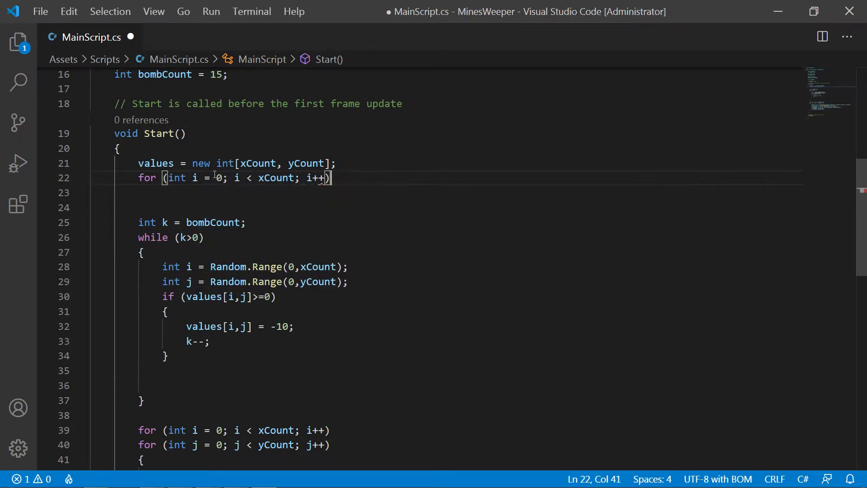
{"action": "key", "text": "Return"}
{"action": "type", "text": "for (int j = 0; "}
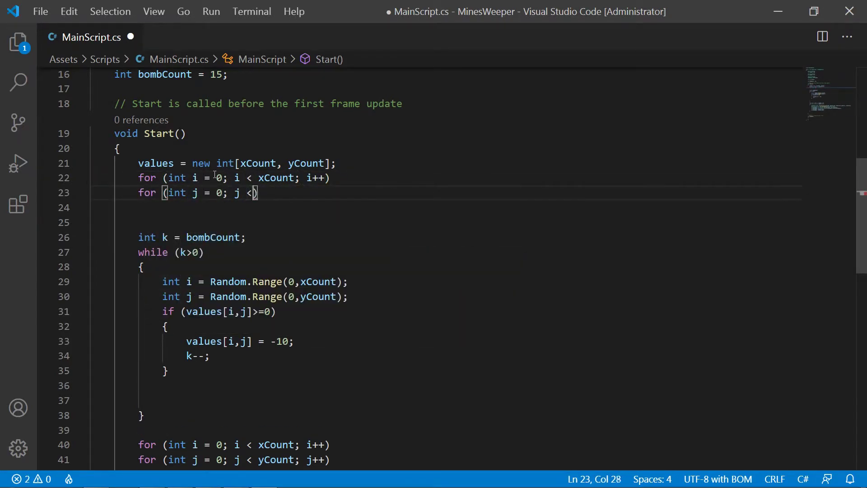
{"action": "type", "text": "j < yCount; j++)"}
{"action": "key", "text": "Return"}
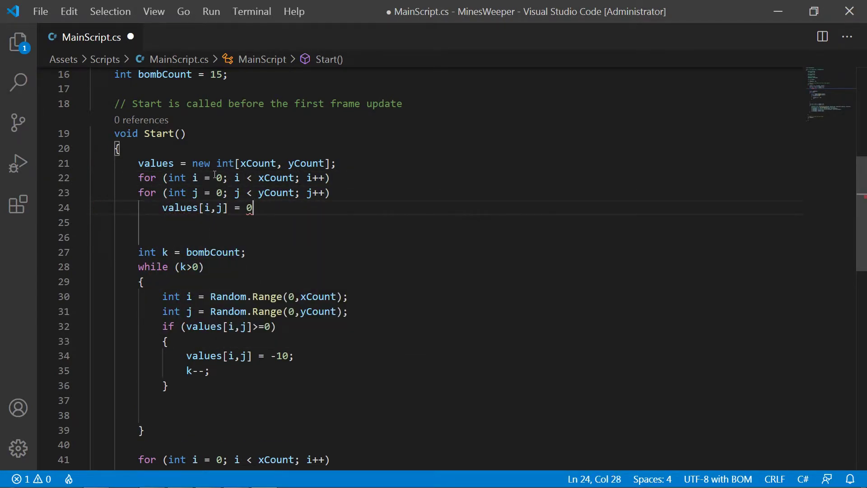
{"action": "type", "text": ";"}
After placing a bomb, add if (i>0) values[i-1,j]++; and if (j>0) values[i,j-1]++;.
{"action": "scroll", "coordinate": [348, 227], "scroll_direction": "down", "scroll_amount": 2}
{"action": "key", "text": "End"}
{"action": "key", "text": "Return"}
{"action": "key", "text": "Return"}
{"action": "key", "text": "Up"}
{"action": "type", "text": "if ("}
{"action": "scroll", "coordinate": [321, 260], "scroll_direction": "down", "scroll_amount": 2}
{"action": "scroll", "coordinate": [321, 260], "scroll_direction": "up", "scroll_amount": 1}
{"action": "type", "text": "int"}
{"action": "key", "text": "BackSpace"}
{"action": "key", "text": "BackSpace"}
{"action": "key", "text": "BackSpace"}
{"action": "type", "text": "i>0)"}
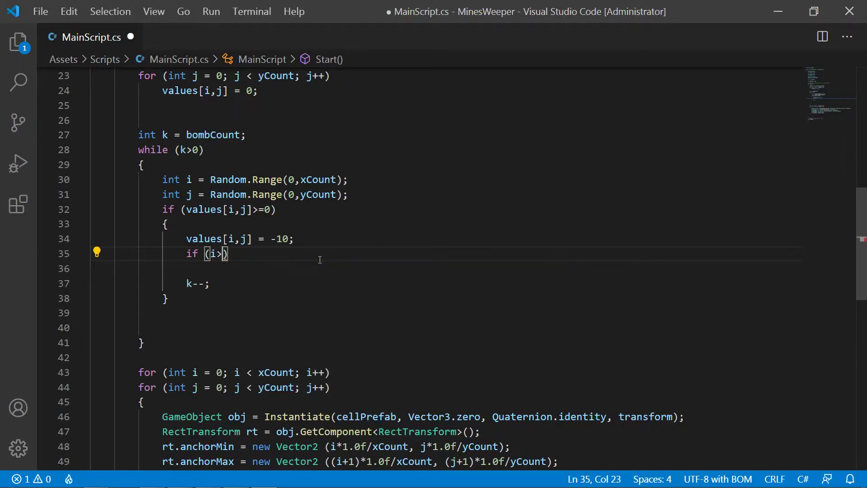
{"action": "type", "text": "  values[i-"}
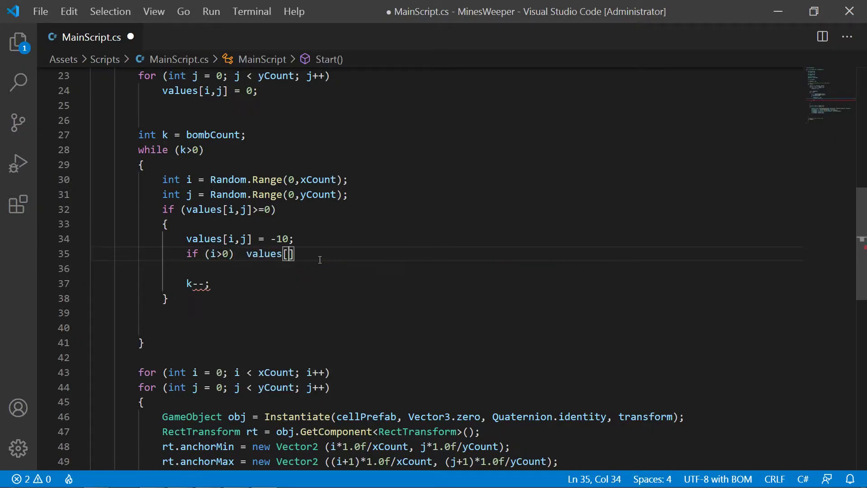
{"action": "type", "text": "1,j"}
{"action": "type", "text": "]++;"}
{"action": "key", "text": "Return"}
{"action": "type", "text": "if (j>0) values["}
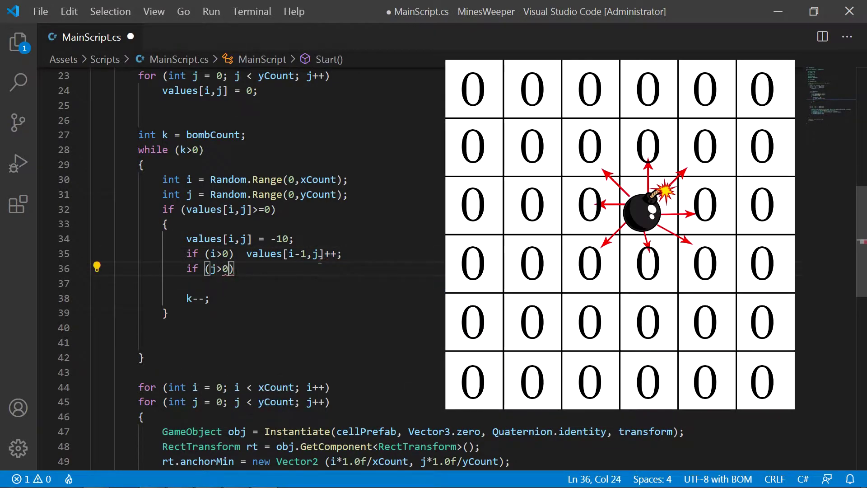
{"action": "type", "text": "i,"}
{"action": "type", "text": "j-1]++;"}
{"action": "key", "text": "Return"}
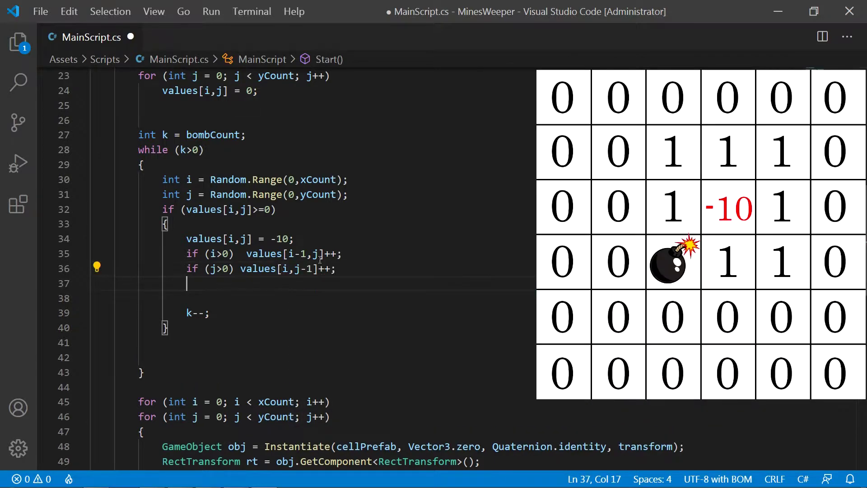
Increment the right and upper neighbours with xCount-1 and yCount-1 bounds, plus the lower-left diagonal.
{"action": "type", "text": "if (i<xCount-1) values"}
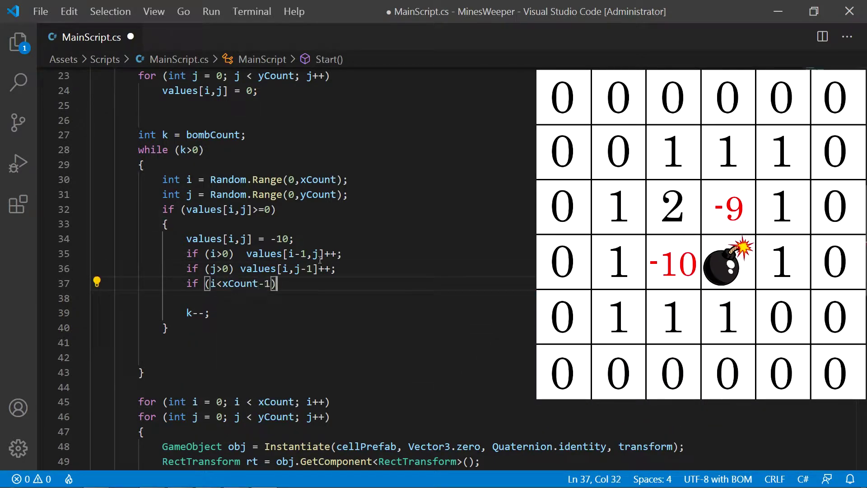
{"action": "type", "text": "[i+1,j]++;"}
{"action": "key", "text": "Return"}
{"action": "type", "text": "if ("}
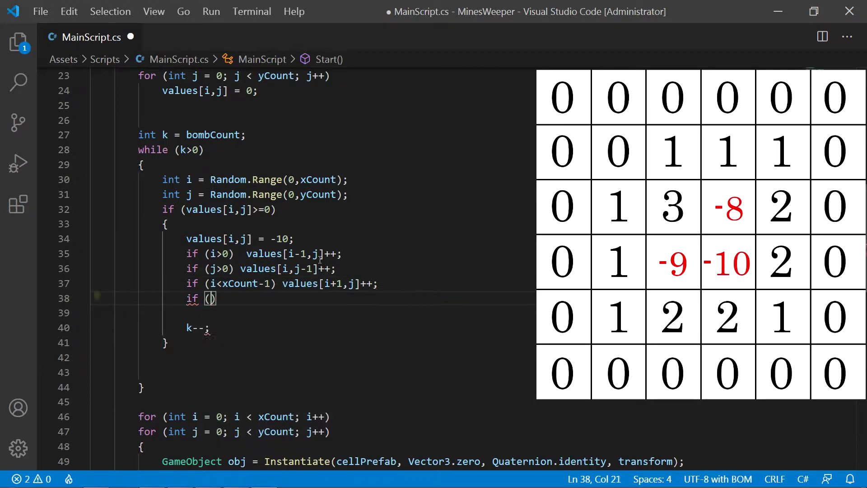
{"action": "type", "text": "j<x"}
{"action": "key", "text": "BackSpace"}
{"action": "type", "text": "yCount-1) values[i,j+1"}
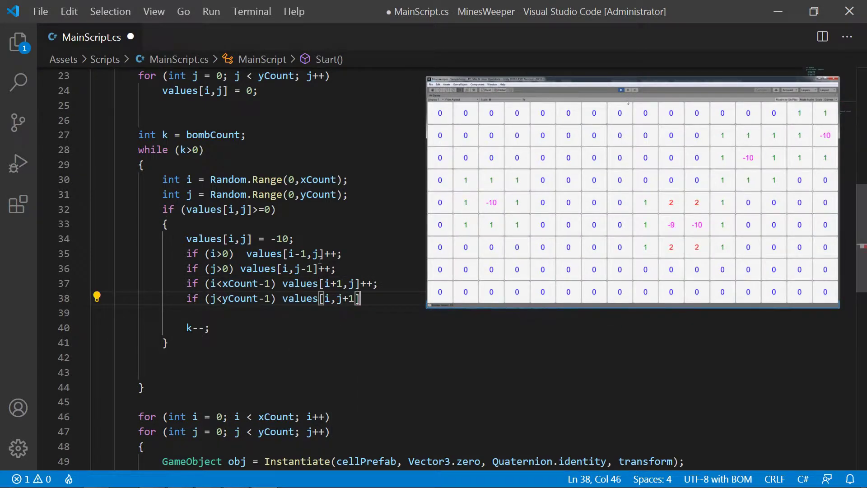
{"action": "type", "text": "]++;"}
{"action": "key", "text": "Return"}
{"action": "type", "text": "p"}
{"action": "key", "text": "BackSpace"}
{"action": "type", "text": "if ((i>0)&&(j>0)) "}
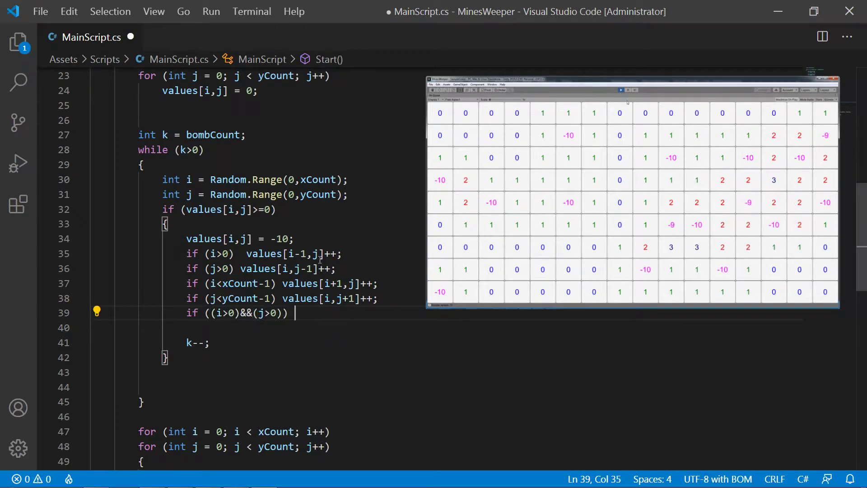
{"action": "type", "text": "values[i-1,j-1]++;"}
Duplicate the diagonal line and swap in (j<yCount-1) and (i<xCount-1) conditions for the other diagonals.
{"action": "key", "text": "Return"}
{"action": "type", "text": "if ()"}
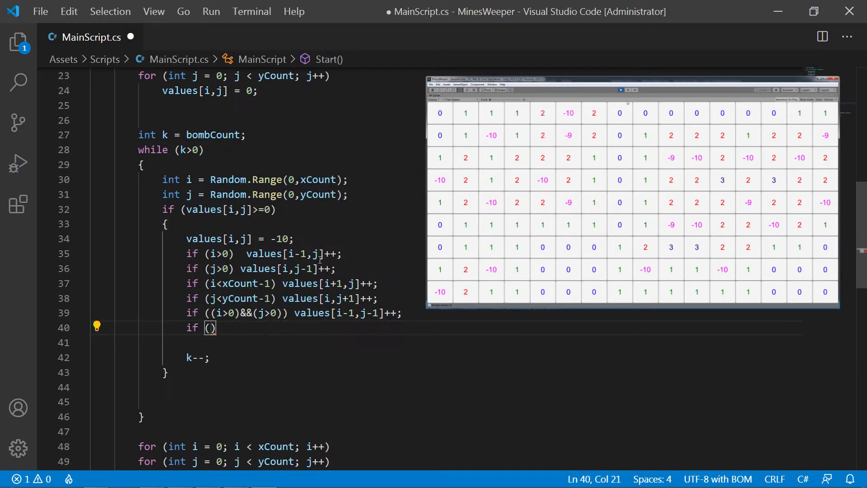
{"action": "key", "text": "Up"}
{"action": "key", "text": "Up"}
{"action": "key", "text": "shift+Down"}
{"action": "key", "text": "ctrl+c"}
{"action": "key", "text": "shift+Down"}
{"action": "key", "text": "ctrl+v"}
{"action": "key", "text": "ctrl+v"}
{"action": "key", "text": "ctrl+v"}
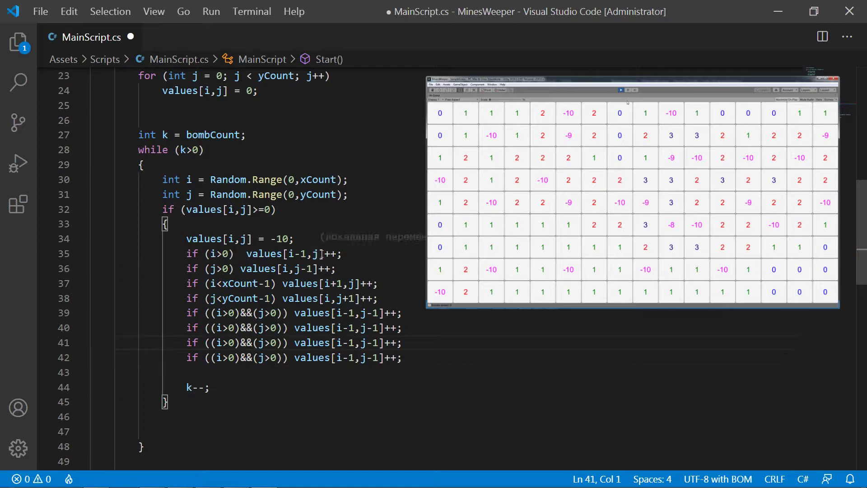
{"action": "mouse_move", "coordinate": [208, 298]}
{"action": "left_mouse_down"}
{"action": "mouse_move", "coordinate": [276, 299]}
{"action": "mouse_move", "coordinate": [281, 312]}
{"action": "mouse_move", "coordinate": [253, 327]}
{"action": "left_mouse_up"}
{"action": "key", "text": "ctrl+c"}
{"action": "key", "text": "ctrl+v"}
{"action": "key", "text": "ctrl+v"}
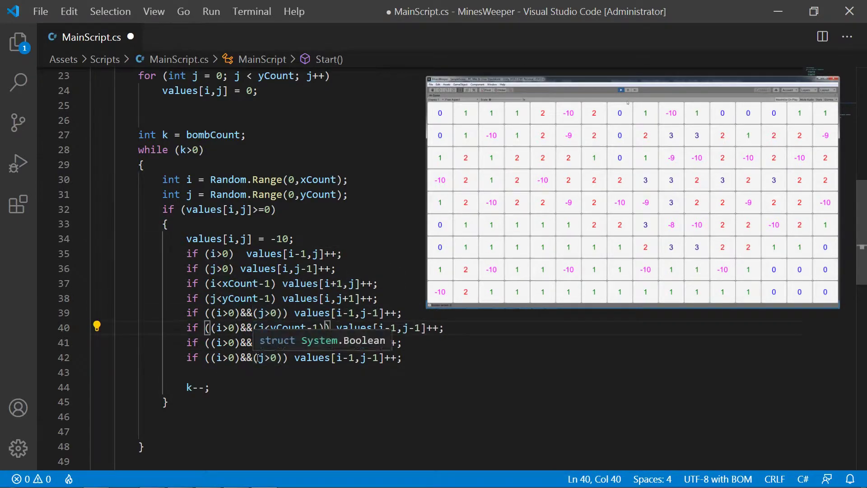
{"action": "left_click_drag", "start_coordinate": [282, 357], "coordinate": [252, 357]}
{"action": "key", "text": "ctrl+v"}
{"action": "left_click_drag", "start_coordinate": [205, 283], "coordinate": [277, 283]}
{"action": "left_click", "coordinate": [222, 327]}
{"action": "mouse_move", "coordinate": [210, 342]}
{"action": "left_mouse_down"}
{"action": "mouse_move", "coordinate": [241, 342]}
{"action": "mouse_move", "coordinate": [240, 357]}
{"action": "left_mouse_up"}
{"action": "key", "text": "ctrl+v"}
{"action": "key", "text": "ctrl+v"}
{"action": "left_click", "coordinate": [282, 312]}
Change the -1 index offsets on the diagonal lines to +1 and save MainScript.cs.
{"action": "left_click", "coordinate": [401, 313]}
{"action": "key", "text": "Right"}
{"action": "key", "text": "Right"}
{"action": "key", "text": "Right"}
{"action": "key", "text": "shift+Right"}
{"action": "type", "text": "+"}
{"action": "key", "text": "Down"}
{"action": "key", "text": "Left"}
{"action": "key", "text": "Left"}
{"action": "key", "text": "Left"}
{"action": "key", "text": "shift+Left"}
{"action": "type", "text": "+"}
{"action": "key", "text": "Down"}
{"action": "key", "text": "Right"}
{"action": "key", "text": "Right"}
{"action": "key", "text": "Right"}
{"action": "key", "text": "shift+Right"}
{"action": "type", "text": "+"}
{"action": "key", "text": "Right"}
{"action": "key", "text": "Right"}
{"action": "key", "text": "Right"}
{"action": "key", "text": "shift+Right"}
{"action": "type", "text": "+"}
{"action": "key", "text": "ctrl+s"}
{"action": "scroll", "coordinate": [322, 324], "scroll_direction": "down", "scroll_amount": 7}
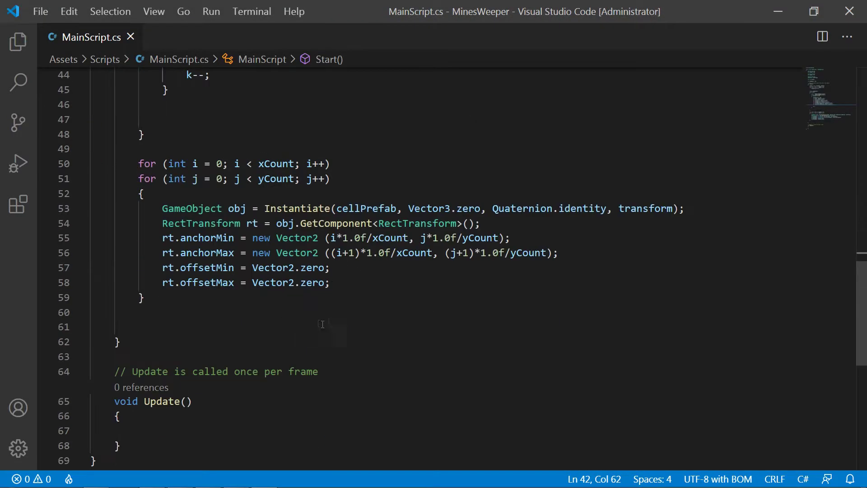
Import UnityEngine.UI and set each cell's child Text to values[i,j].ToString().
{"action": "scroll", "coordinate": [322, 323], "scroll_direction": "up", "scroll_amount": 2}
{"action": "scroll", "coordinate": [513, 219], "scroll_direction": "up", "scroll_amount": 6}
{"action": "scroll", "coordinate": [513, 219], "scroll_direction": "up", "scroll_amount": 7}
{"action": "left_click", "coordinate": [147, 90]}
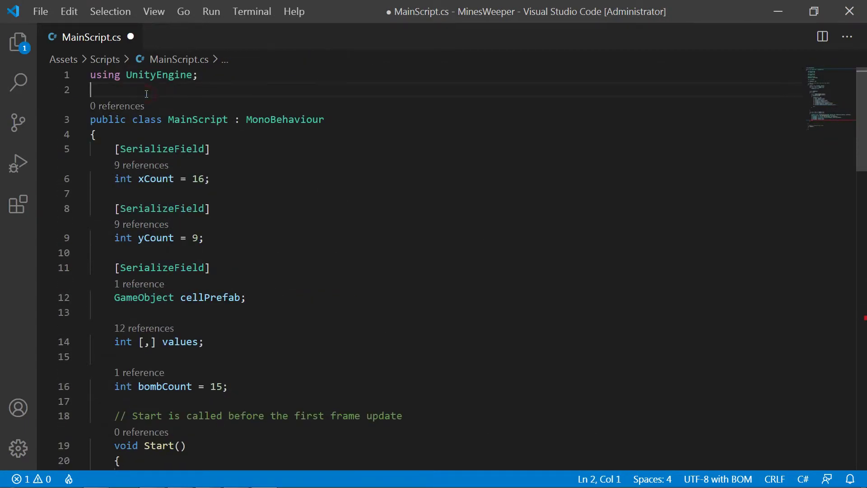
{"action": "type", "text": "using UnityEngine.UI;"}
{"action": "scroll", "coordinate": [187, 274], "scroll_direction": "down", "scroll_amount": 15}
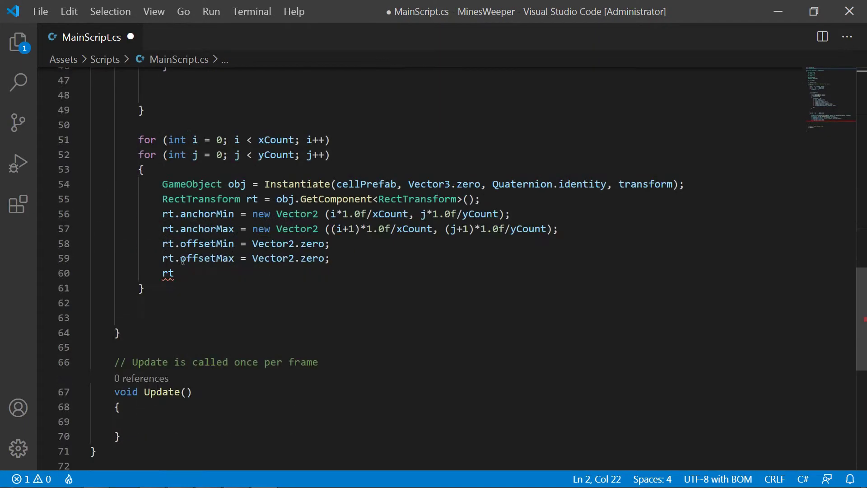
{"action": "left_click", "coordinate": [187, 273]}
{"action": "type", "text": ".GetChild(0"}
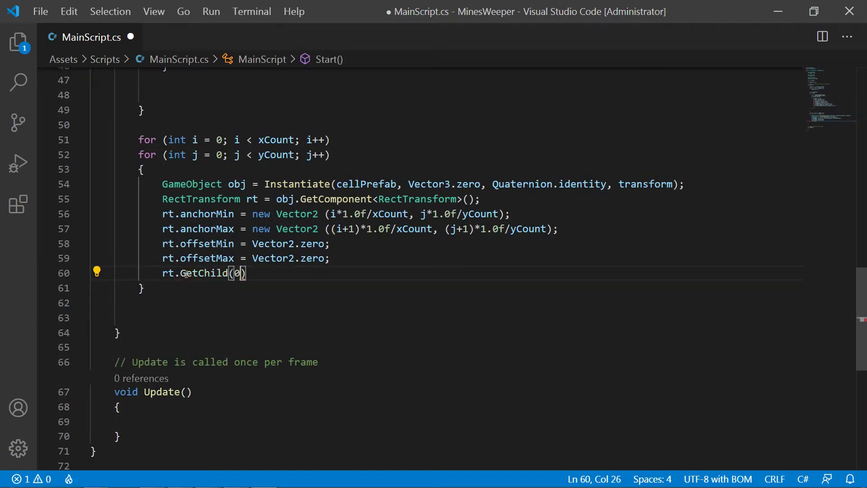
{"action": "type", "text": "etComponent<Text>("}
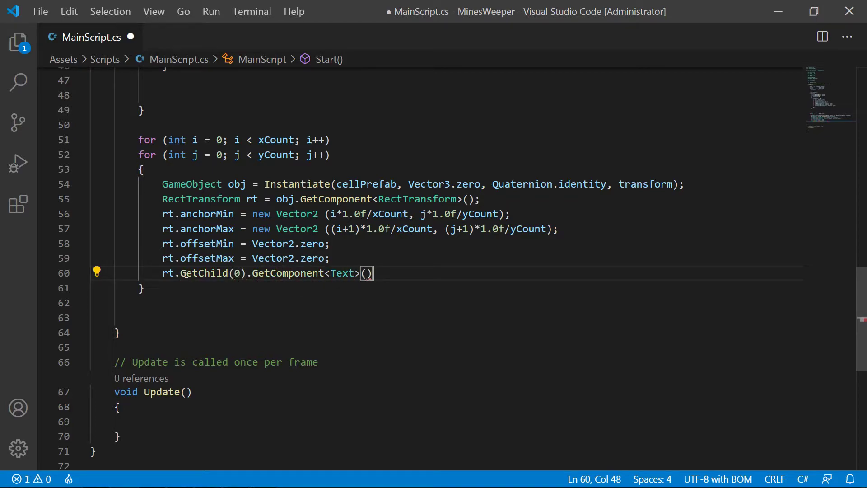
{"action": "type", "text": "values[i,j].ToString();"}
Run the game in Unity to view the grid of numbers.
{"action": "key", "text": "alt+Tab"}
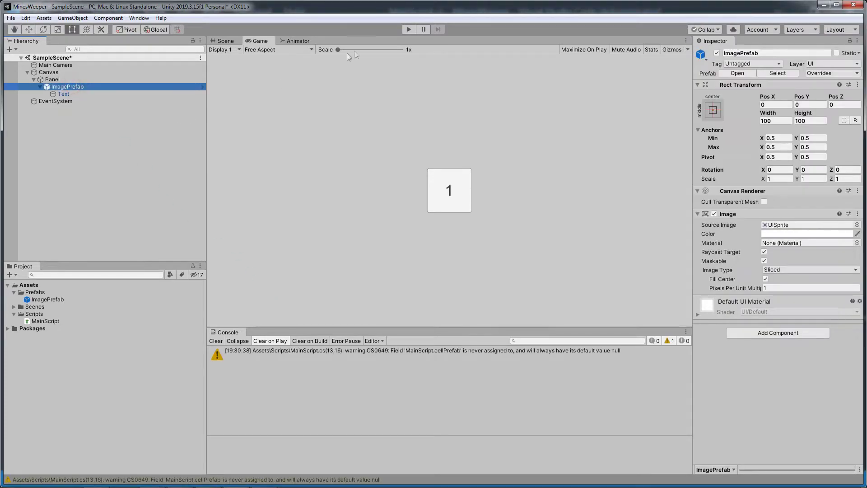
{"action": "left_click", "coordinate": [408, 30]}
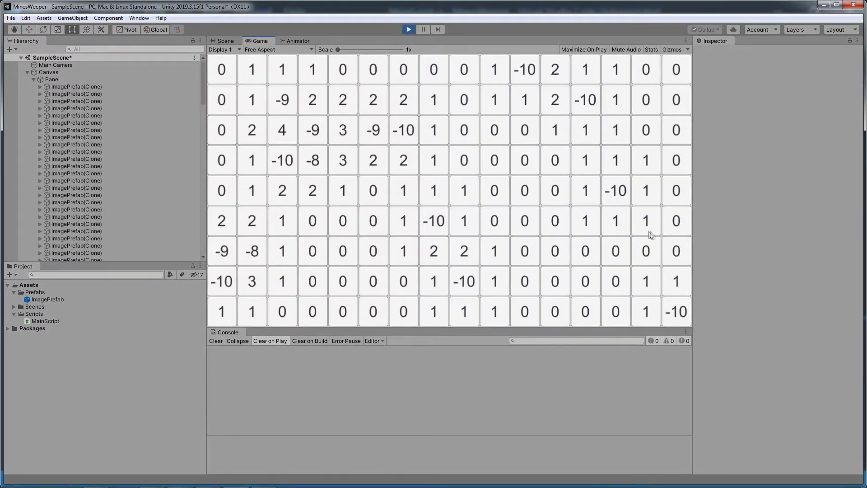
{"action": "key", "text": "alt+Tab"}
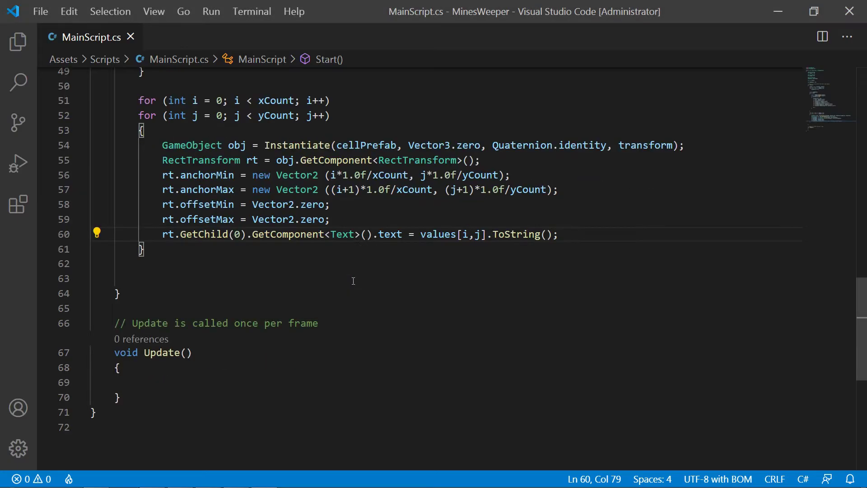
Store the cell's Text component in a new variable textX.
{"action": "key", "text": "Return"}
{"action": "type", "text": "if (values)"}
{"action": "key", "text": "Home"}
{"action": "key", "text": "Home"}
{"action": "key", "text": "shift+Down"}
{"action": "key", "text": "Delete"}
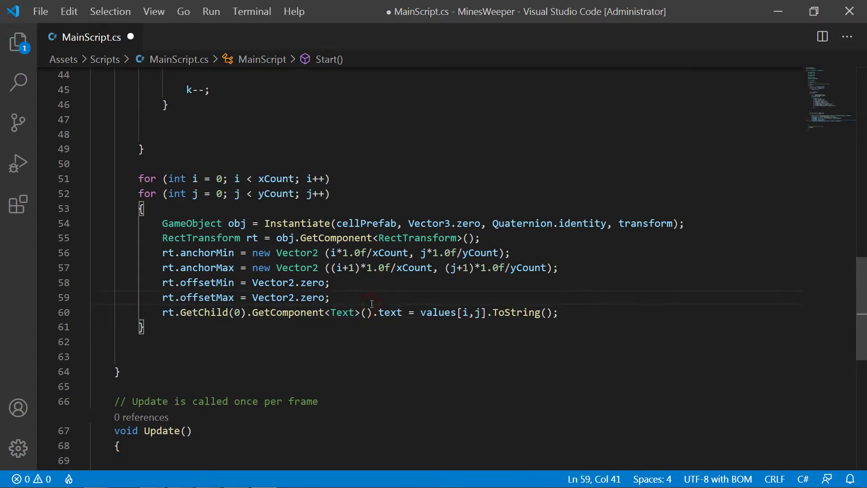
{"action": "key", "text": "Return"}
{"action": "type", "text": "Text textX ="}
{"action": "key", "text": "Down"}
{"action": "key", "text": "Home"}
{"action": "left_click", "coordinate": [401, 326], "text": "shift"}
{"action": "left_click_drag", "start_coordinate": [280, 327], "coordinate": [299, 313]}
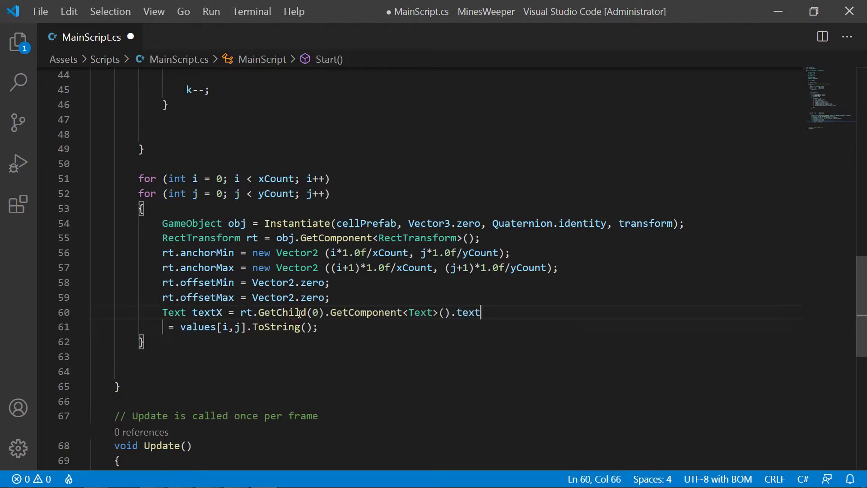
{"action": "type", "text": ";"}
{"action": "key", "text": "Return"}
Add branches that give zero cells blank text and bomb cells (values < 0) a "*".
{"action": "type", "text": "[i,j]"}
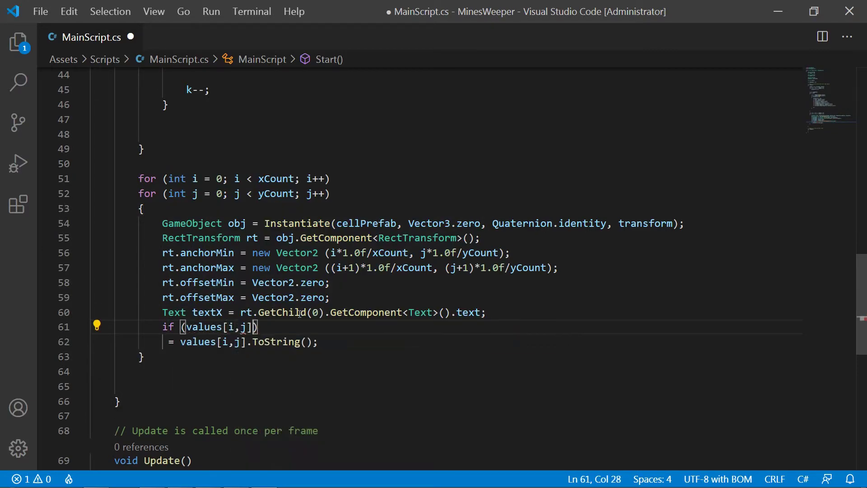
{"action": "type", "text": "==0)"}
{"action": "key", "text": "Return"}
{"action": "key", "text": "Tab"}
{"action": "type", "text": "textX = \"\";"}
{"action": "key", "text": "Return"}
{"action": "type", "text": "if (values[i,j]<-"}
{"action": "key", "text": "BackSpace"}
{"action": "type", "text": "0)"}
{"action": "key", "text": "Return"}
{"action": "key", "text": "Tab"}
{"action": "type", "text": "textX[i,j] = \"*\""}
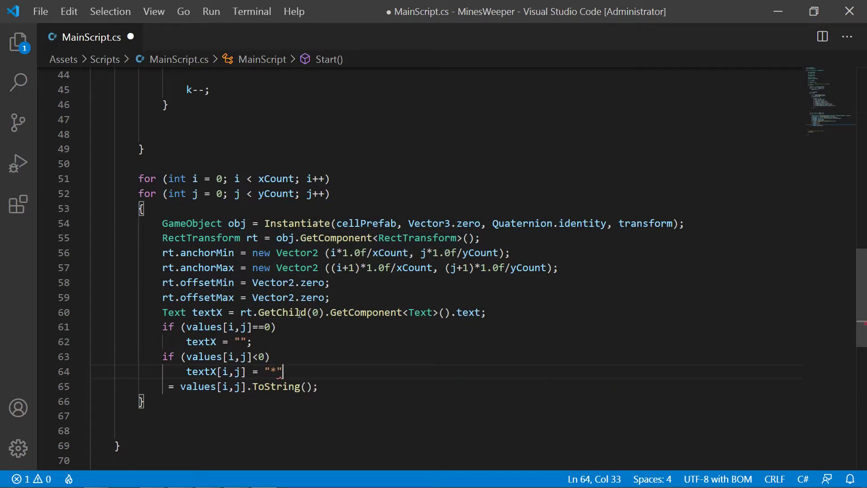
{"action": "type", "text": ";"}
Add the positive-value text assignment, remove the stray [i,j] index on line 64, and save.
{"action": "key", "text": "Return"}
{"action": "type", "text": "if (values[i,j]>0"}
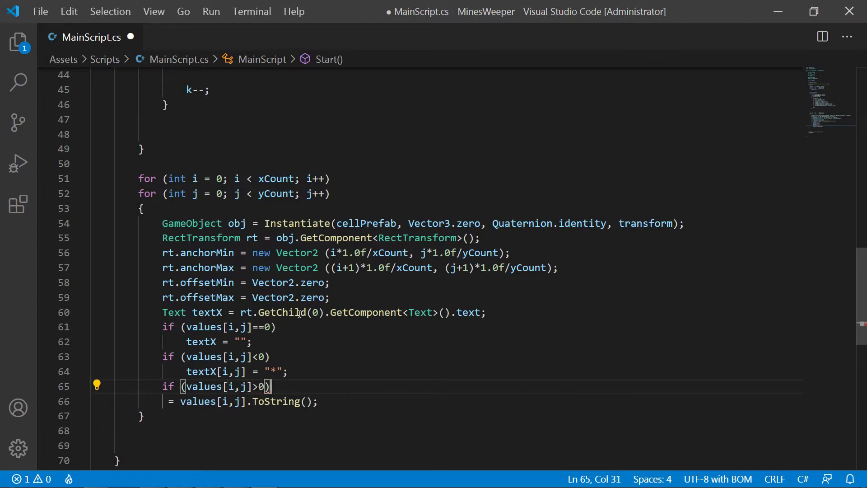
{"action": "type", "text": "text"}
{"action": "key", "text": "Tab"}
{"action": "key", "text": "ctrl+s"}
{"action": "left_click_drag", "start_coordinate": [218, 371], "coordinate": [251, 371]}
{"action": "key", "text": "Delete"}
{"action": "left_click", "coordinate": [241, 386]}
{"action": "key", "text": "ctrl+s"}
Fix the compile errors by assigning through textX.text on each branch, then save.
{"action": "key", "text": "alt+Tab"}
{"action": "left_click", "coordinate": [268, 352]}
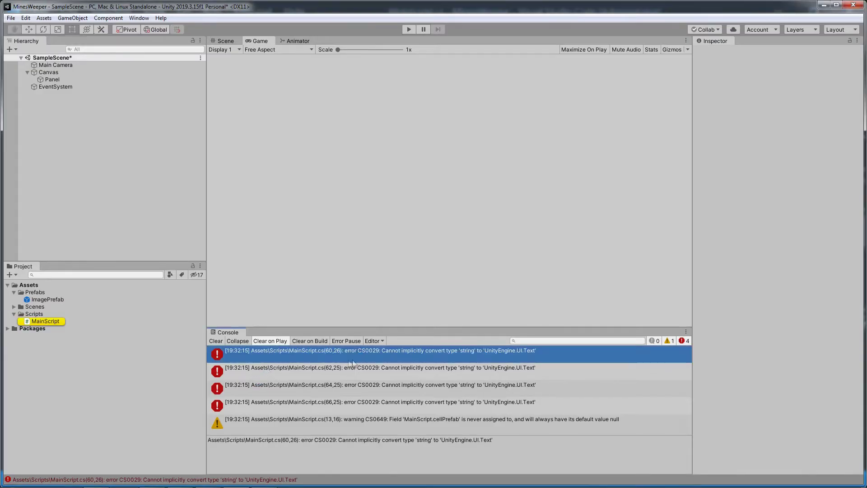
{"action": "key", "text": "alt+Tab"}
{"action": "left_click", "coordinate": [216, 341]}
{"action": "type", "text": ".text ="}
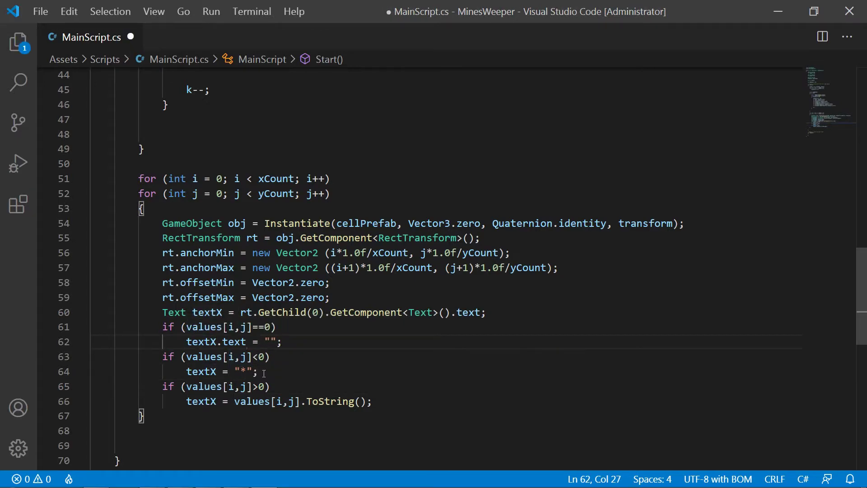
{"action": "type", "text": "xt"}
{"action": "left_click", "coordinate": [216, 401]}
{"action": "type", "text": ".text"}
{"action": "left_click_drag", "start_coordinate": [452, 312], "coordinate": [484, 320]}
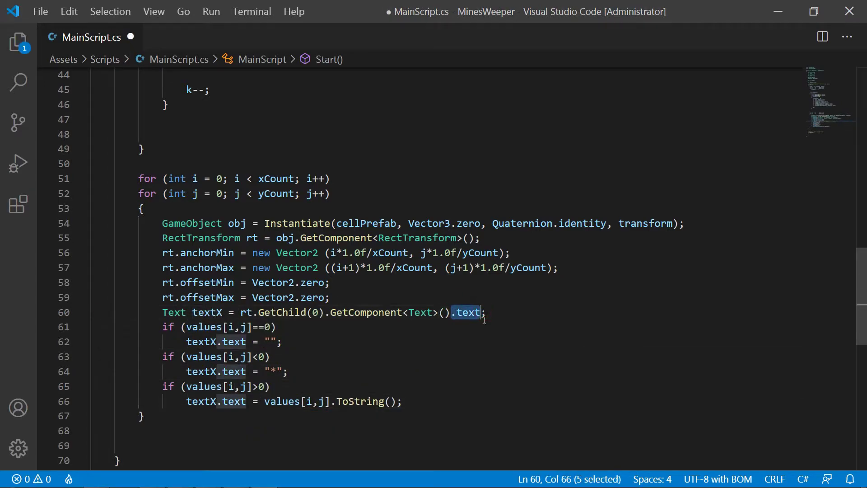
{"action": "key", "text": "Left"}
{"action": "key", "text": "ctrl+s"}
Test-run the grid, then hide each created cell with obj.SetActive(false).
{"action": "key", "text": "alt+Tab"}
{"action": "left_click", "coordinate": [408, 30]}
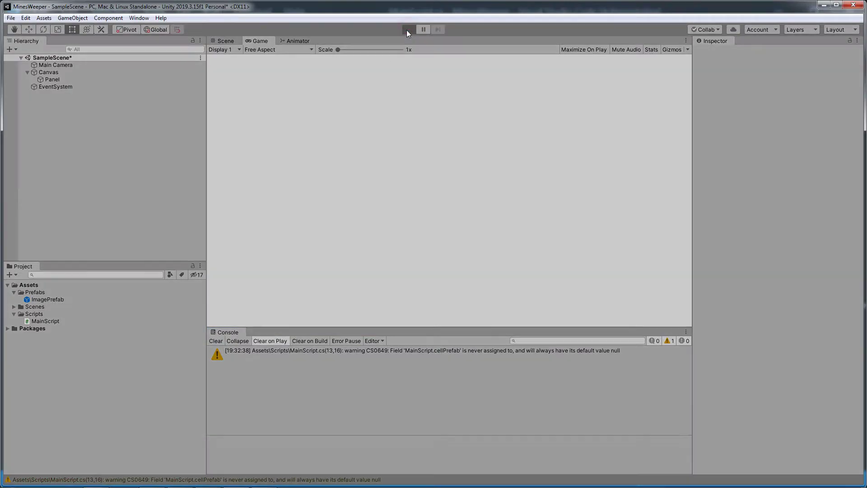
{"action": "left_click", "coordinate": [407, 29]}
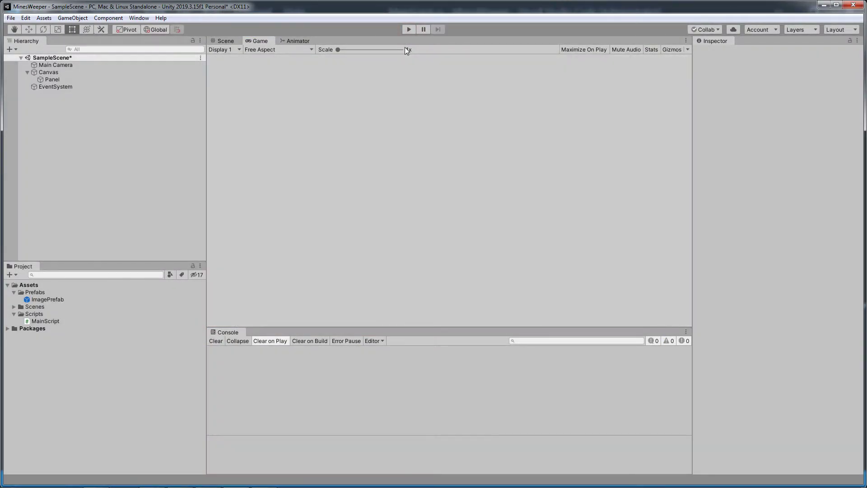
{"action": "key", "text": "alt+Tab"}
{"action": "type", "text": "obj.SetActive(false);"}
{"action": "scroll", "coordinate": [320, 306], "scroll_direction": "down", "scroll_amount": 3}
{"action": "left_click_drag", "start_coordinate": [61, 429], "coordinate": [58, 338]}
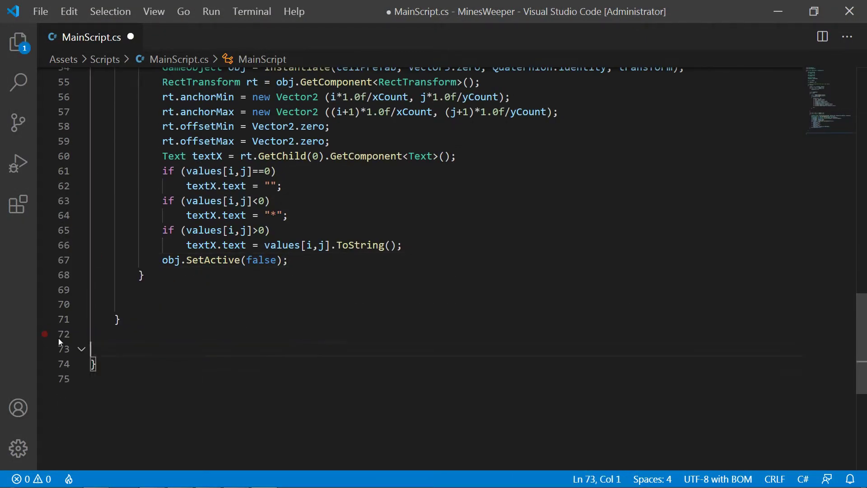
Delete the empty Update method, save, and let Unity recompile.
{"action": "key", "text": "Delete"}
{"action": "key", "text": "ctrl+s"}
{"action": "key", "text": "alt+Tab"}
{"action": "left_click", "coordinate": [52, 79]}
{"action": "key", "text": "alt+Tab"}
Add the import 'using UnityEngine.EventSystems;'.
{"action": "left_click", "coordinate": [151, 104]}
{"action": "key", "text": "Return"}
{"action": "key", "text": "Up"}
{"action": "type", "text": "using UnityEngine.EventSystems;"}
Declare public void OnPointerDown(BaseEventData data) and cast data to PointerEventData.
{"action": "scroll", "coordinate": [518, 188], "scroll_direction": "down", "scroll_amount": 3}
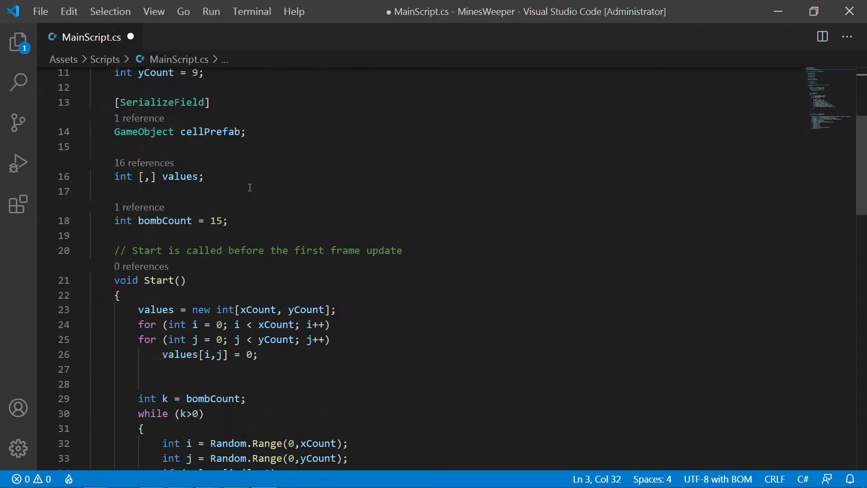
{"action": "scroll", "coordinate": [137, 283], "scroll_direction": "down", "scroll_amount": 10}
{"action": "key", "text": "Tab"}
{"action": "type", "text": "public void O"}
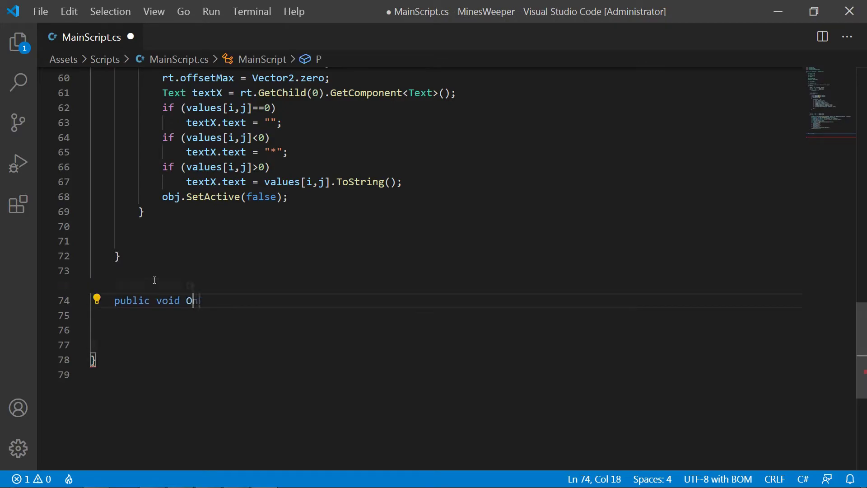
{"action": "type", "text": " data"}
{"action": "key", "text": "End"}
{"action": "key", "text": "Return"}
{"action": "type", "text": "{"}
{"action": "key", "text": "Return"}
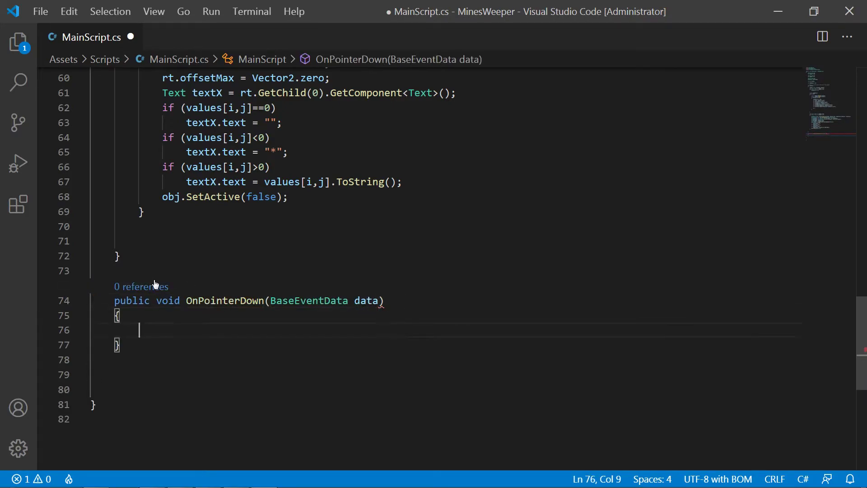
{"action": "type", "text": "(PointerEventData) data;"}
{"action": "key", "text": "Return"}
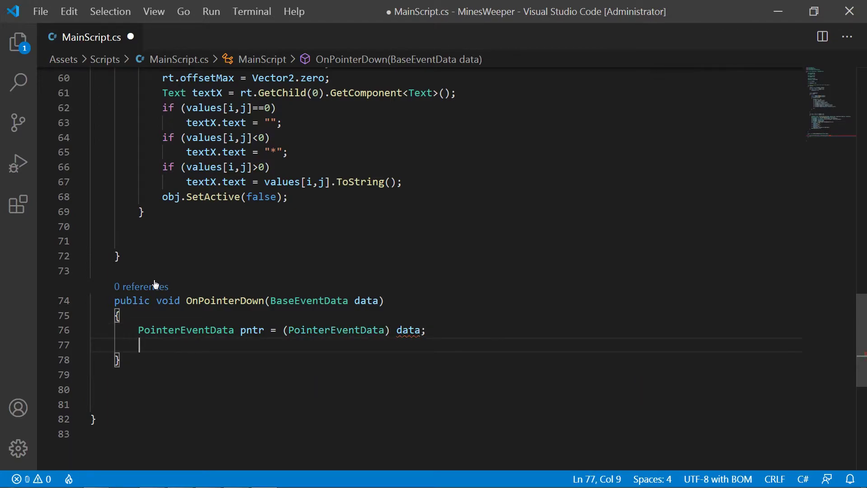
{"action": "type", "text": "int i = pnmtr"}
Compute integer grid indices i and j from pntr.position divided by Screen.width and Screen.height.
{"action": "key", "text": "BackSpace"}
{"action": "key", "text": "BackSpace"}
{"action": "key", "text": "BackSpace"}
{"action": "type", "text": "tr.position.x / Screen.width "}
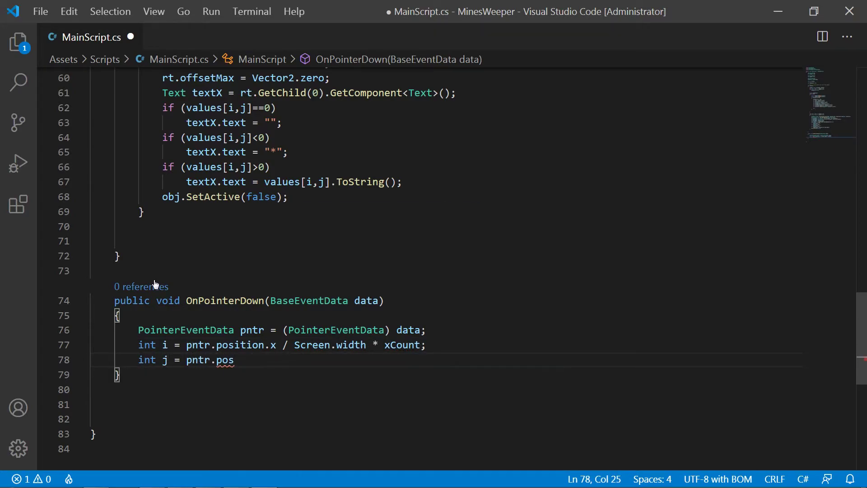
{"action": "type", "text": "/ Screen.height "}
{"action": "type", "text": ";"}
{"action": "key", "text": "alt+Tab"}
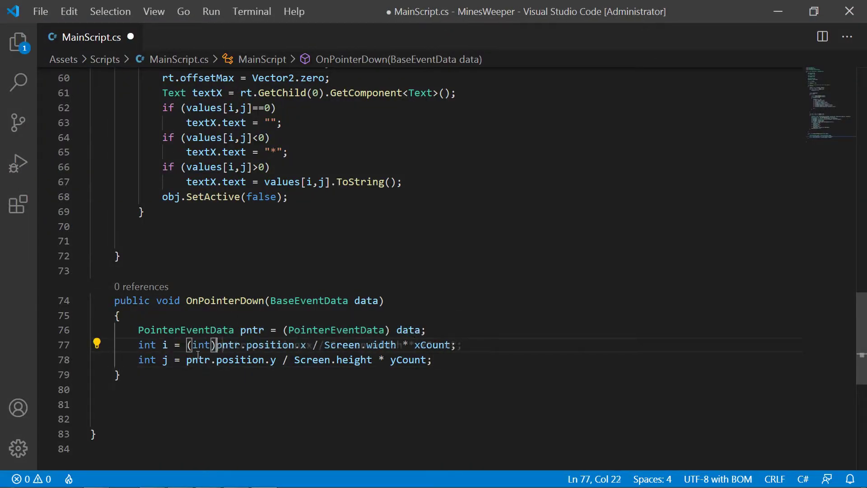
{"action": "key", "text": "Down"}
{"action": "type", "text": "((int)"}
{"action": "key", "text": "Up"}
{"action": "type", "text": "(int)"}
{"action": "key", "text": "Down"}
{"action": "type", "text": ")"}
Log i and j with Debug.Log, then run the game in Unity.
{"action": "key", "text": "alt+Tab"}
{"action": "left_click", "coordinate": [498, 360]}
{"action": "key", "text": "Return"}
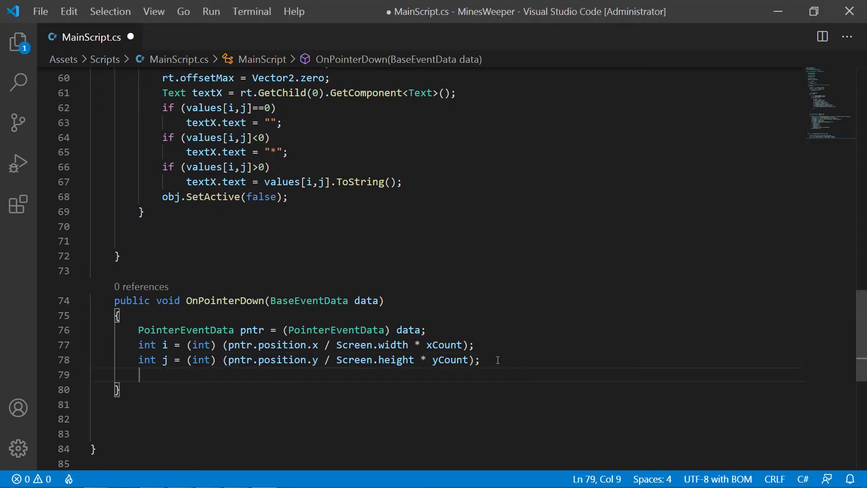
{"action": "key", "text": "Right"}
{"action": "key", "text": "Right"}
{"action": "key", "text": "Right"}
{"action": "type", "text": "i + \", \" + j +"}
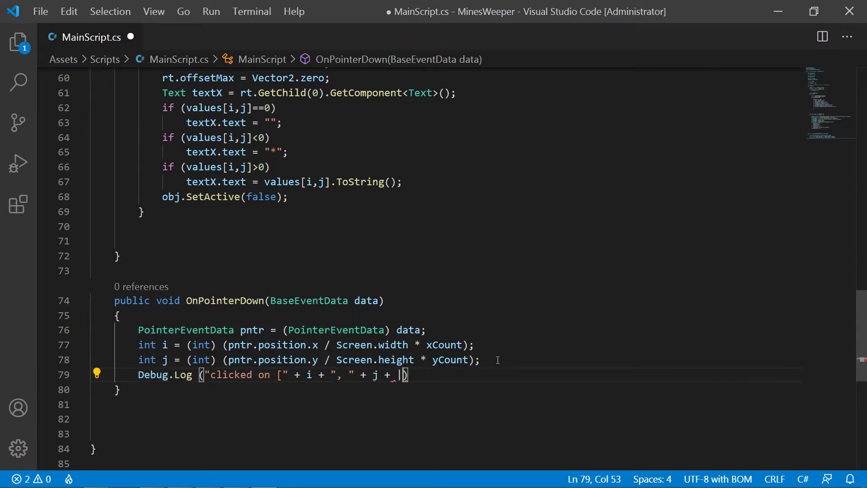
{"action": "key", "text": "alt+Tab"}
{"action": "left_click", "coordinate": [409, 29]}
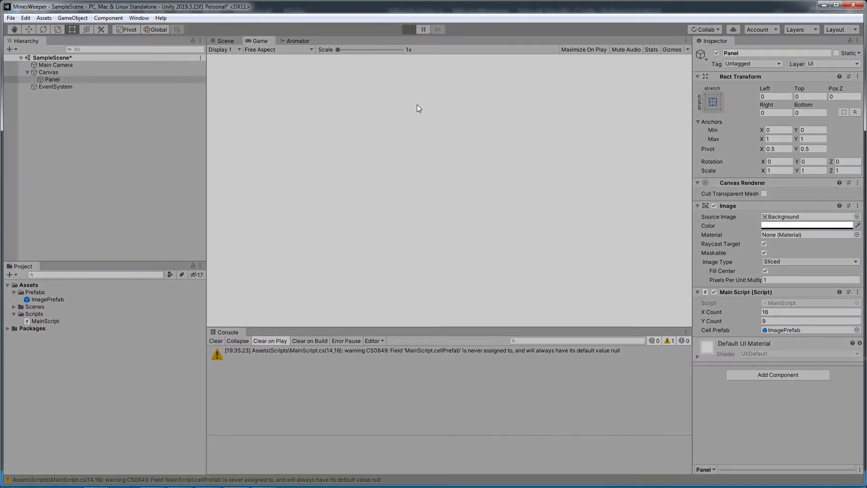
Stop the game and add an Event Trigger component to the Panel.
{"action": "left_click", "coordinate": [492, 182]}
{"action": "key", "text": "ctrl+p"}
{"action": "left_click", "coordinate": [777, 374]}
{"action": "type", "text": "event"}
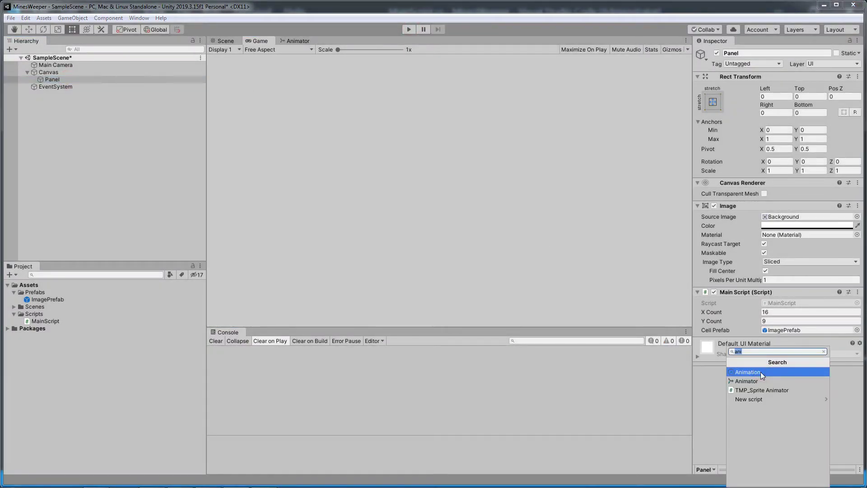
{"action": "left_click", "coordinate": [773, 381]}
Add a Pointer Down event targeting the Panel that calls MainScript.OnPointerDown.
{"action": "left_click", "coordinate": [780, 356]}
{"action": "left_click", "coordinate": [808, 207]}
{"action": "left_click", "coordinate": [838, 379]}
{"action": "left_click_drag", "start_coordinate": [53, 79], "coordinate": [724, 378]}
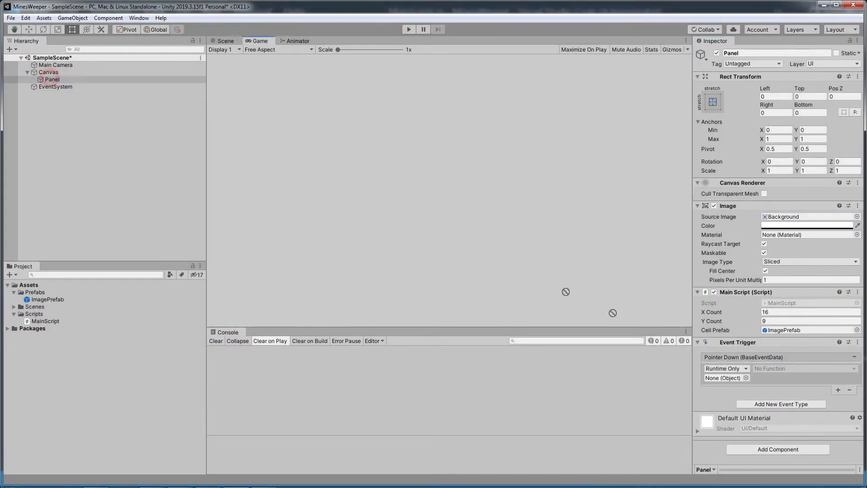
{"action": "left_click", "coordinate": [783, 368]}
{"action": "mouse_move", "coordinate": [781, 432]}
{"action": "left_click", "coordinate": [705, 300]}
Play the game and click a cell to check the logged grid position.
{"action": "left_click", "coordinate": [408, 30]}
{"action": "left_click", "coordinate": [410, 170]}
{"action": "left_click", "coordinate": [611, 230]}
{"action": "key", "text": "ctrl+p"}
{"action": "key", "text": "alt+Tab"}
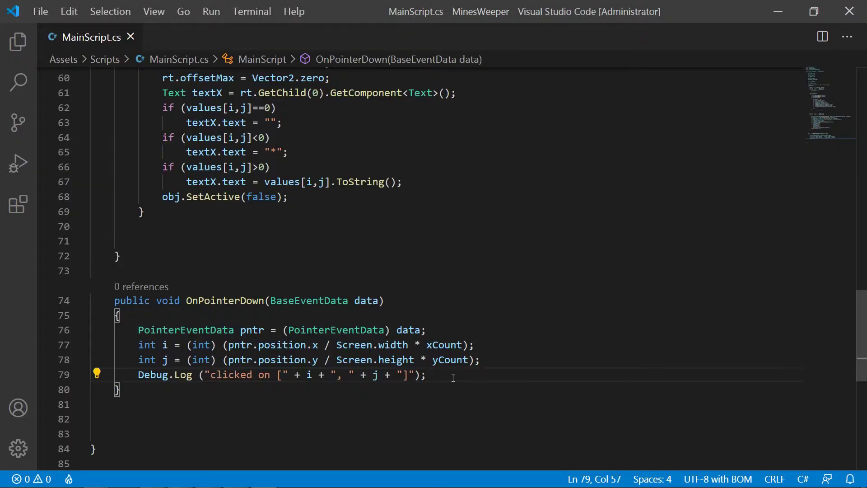
{"action": "scroll", "coordinate": [453, 377], "scroll_direction": "up", "scroll_amount": 15}
Add a Transform[,] trx field and assign each cell's transform to it.
{"action": "left_click", "coordinate": [170, 191]}
{"action": "key", "text": "Return"}
{"action": "type", "text": "Transform[,] tr"}
{"action": "scroll", "coordinate": [266, 241], "scroll_direction": "down", "scroll_amount": 13}
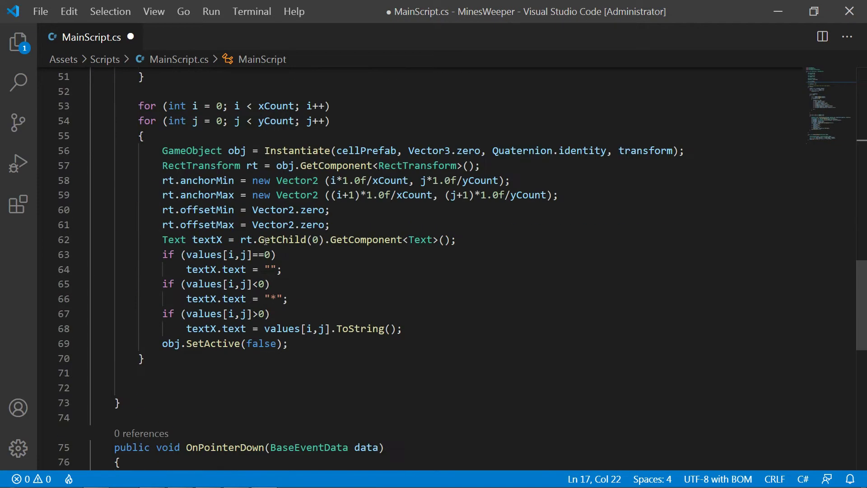
{"action": "left_click", "coordinate": [704, 153]}
{"action": "key", "text": "Return"}
{"action": "type", "text": "trx = obj.transform;"}
Change the trx field's type from Transform to GameObject.
{"action": "scroll", "coordinate": [406, 223], "scroll_direction": "up", "scroll_amount": 13}
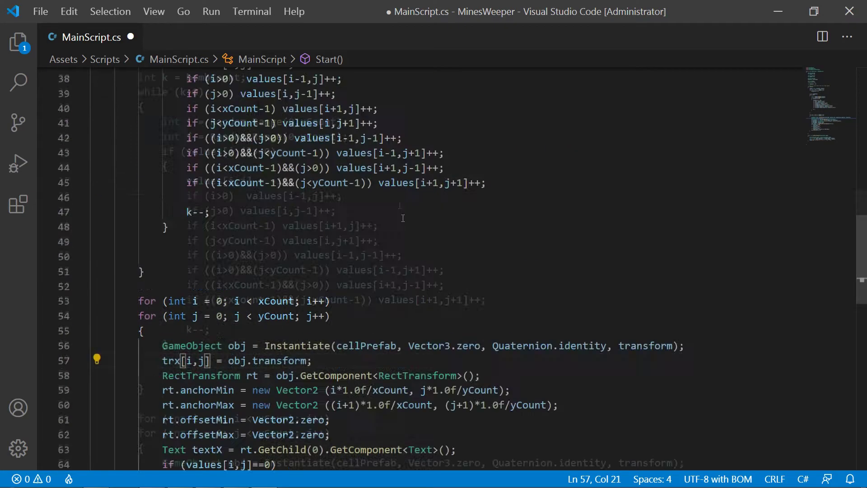
{"action": "left_click", "coordinate": [139, 152]}
{"action": "key", "text": "Escape"}
{"action": "double_click", "coordinate": [131, 165]}
{"action": "type", "text": "Ga"}
{"action": "key", "text": "Tab"}
Assign the Instantiate result directly to trx[i,j], removing the obj declaration.
{"action": "scroll", "coordinate": [168, 185], "scroll_direction": "down", "scroll_amount": 5}
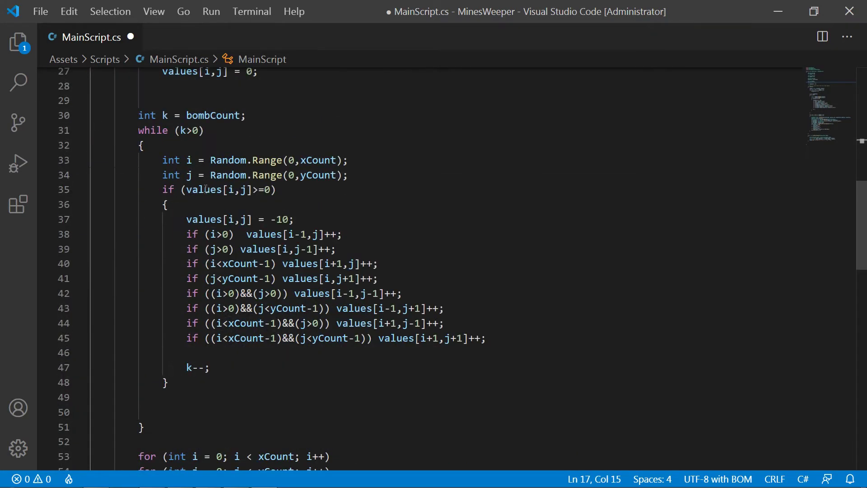
{"action": "scroll", "coordinate": [167, 184], "scroll_direction": "down", "scroll_amount": 5}
{"action": "double_click", "coordinate": [171, 242]}
{"action": "left_click", "coordinate": [247, 243]}
{"action": "key", "text": "ctrl+Delete"}
{"action": "key", "text": "ctrl+Delete"}
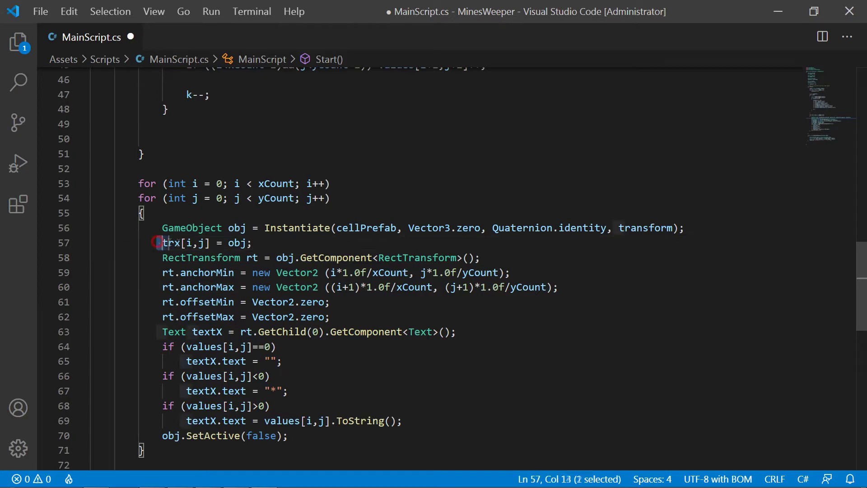
{"action": "key", "text": "ctrl+shift+Right"}
{"action": "key", "text": "ctrl+shift+Right"}
{"action": "type", "text": "trx[i,j]"}
{"action": "key", "text": "Down"}
{"action": "key", "text": "Home"}
{"action": "key", "text": "shift+Down"}
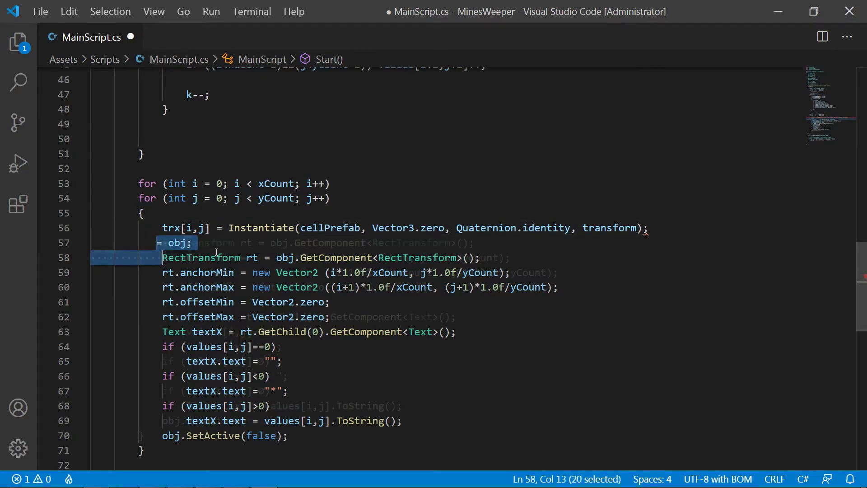
{"action": "key", "text": "Delete"}
Replace obj with trx[i,j] in the GetComponent and SetActive lines, and save.
{"action": "double_click", "coordinate": [282, 242]}
{"action": "type", "text": "trx[i,j]"}
{"action": "double_click", "coordinate": [168, 421]}
{"action": "type", "text": "trx[i,j]"}
{"action": "key", "text": "ctrl+s"}
{"action": "key", "text": "alt+Tab"}
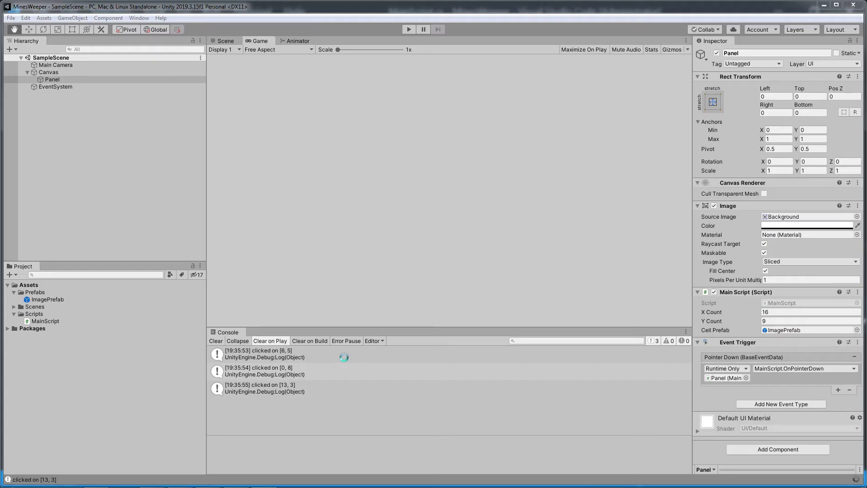
Call trx[i,j].SetActive() in OnPointerDown after the log, save, and start the game.
{"action": "key", "text": "alt+Tab"}
{"action": "left_click", "coordinate": [438, 209]}
{"action": "key", "text": "Return"}
{"action": "type", "text": "trx[i,j]."}
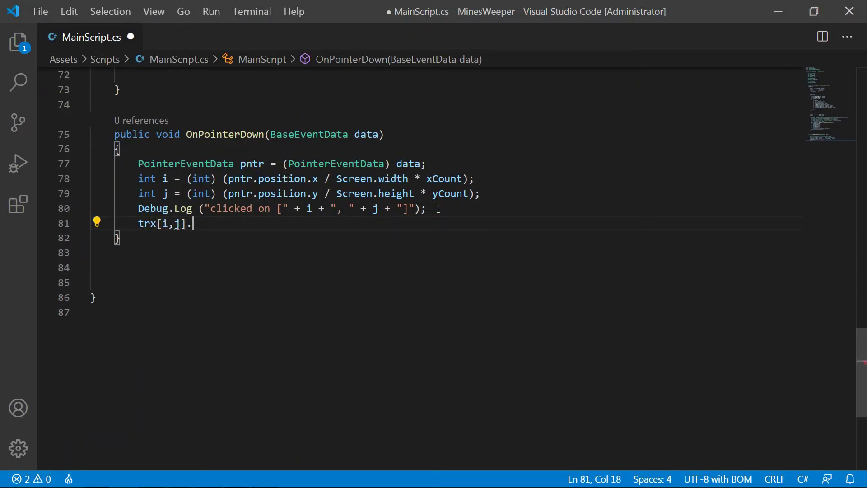
{"action": "type", "text": "SetActive(true);"}
{"action": "key", "text": "ctrl+s"}
{"action": "key", "text": "alt+Tab"}
{"action": "key", "text": "ctrl+p"}
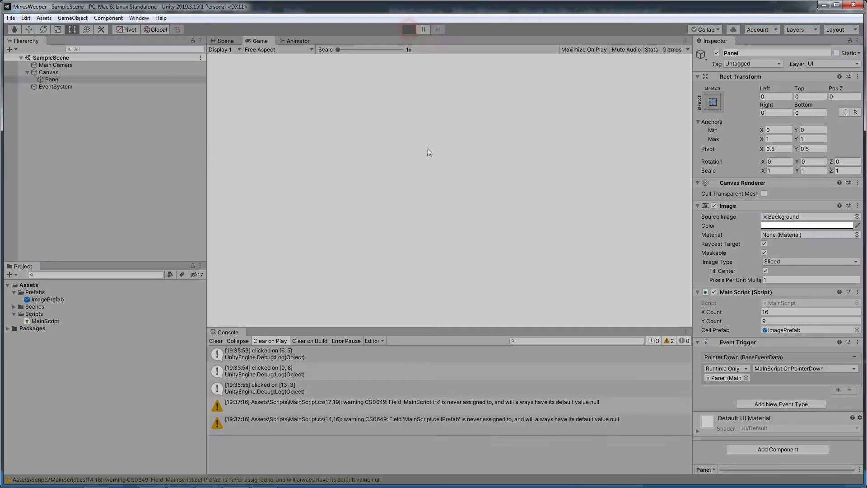
Initialise the trx GameObject array in Start by duplicating the values array line, then save.
{"action": "key", "text": "alt+Tab"}
{"action": "scroll", "coordinate": [406, 271], "scroll_direction": "up", "scroll_amount": 15}
{"action": "left_click_drag", "start_coordinate": [93, 261], "coordinate": [92, 276]}
{"action": "key", "text": "ctrl+c"}
{"action": "key", "text": "Right"}
{"action": "key", "text": "ctrl+v"}
{"action": "double_click", "coordinate": [159, 275]}
{"action": "type", "text": "trx"}
{"action": "double_click", "coordinate": [207, 275]}
{"action": "type", "text": "G"}
{"action": "key", "text": "ctrl+s"}
{"action": "key", "text": "alt+Tab"}
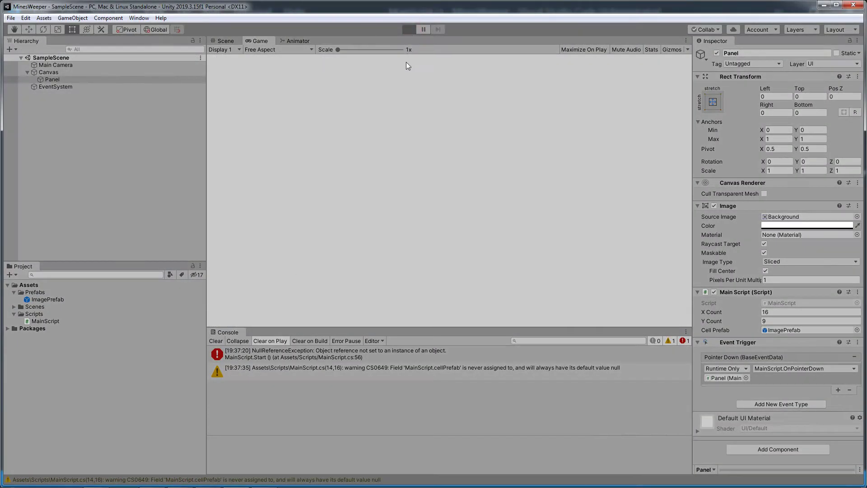
Reveal five cells in the running game: two mines, a 1, a 3 and a blank.
{"action": "left_click", "coordinate": [434, 160]}
{"action": "left_click", "coordinate": [550, 189]}
{"action": "left_click", "coordinate": [373, 248]}
{"action": "left_click", "coordinate": [465, 250]}
{"action": "left_click", "coordinate": [313, 160]}
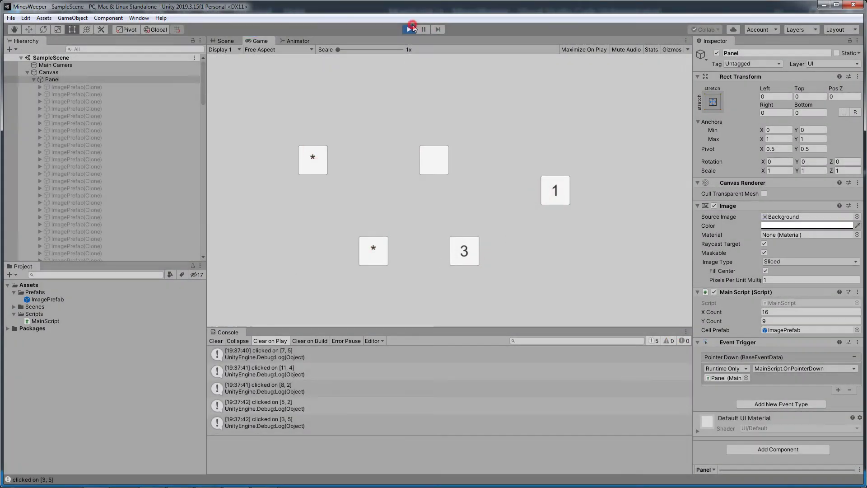
Add an empty line below OnPointerDown for a new method.
{"action": "key", "text": "alt+Tab"}
{"action": "left_click", "coordinate": [173, 384]}
{"action": "key", "text": "Return"}
Declare void OpenCell(int i, int j) with a guard returning if trx[i,j].activeSelf.
{"action": "key", "text": "ctrl+BackSpace"}
{"action": "key", "text": "ctrl+BackSpace"}
{"action": "type", "text": "void OpenCell(int i,"}
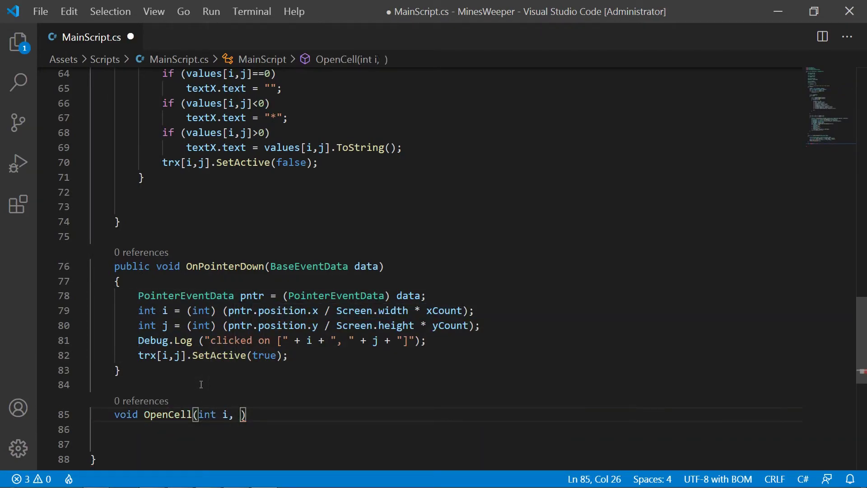
{"action": "key", "text": "Return"}
{"action": "key", "text": "Return"}
{"action": "scroll", "coordinate": [203, 383], "scroll_direction": "down", "scroll_amount": 5}
{"action": "scroll", "coordinate": [203, 383], "scroll_direction": "up", "scroll_amount": 3}
{"action": "key", "text": "Up"}
{"action": "key", "text": "Up"}
{"action": "type", "text": "if (trx"}
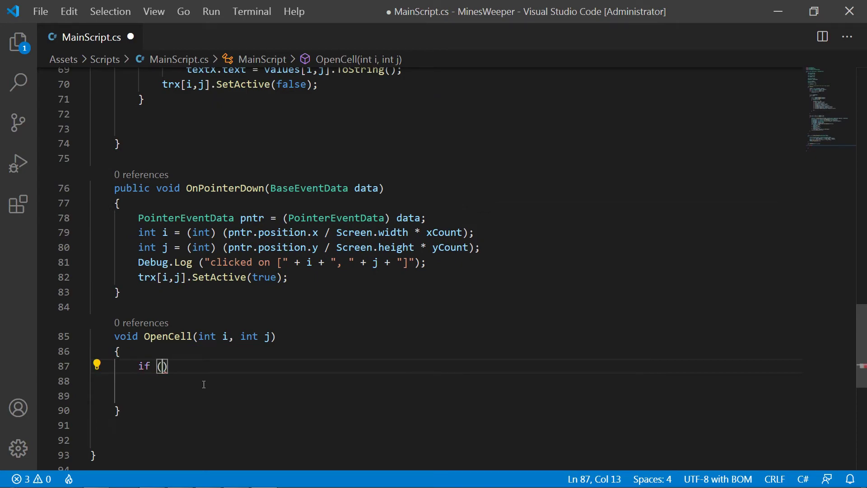
{"action": "type", "text": "[i,j].selfAct"}
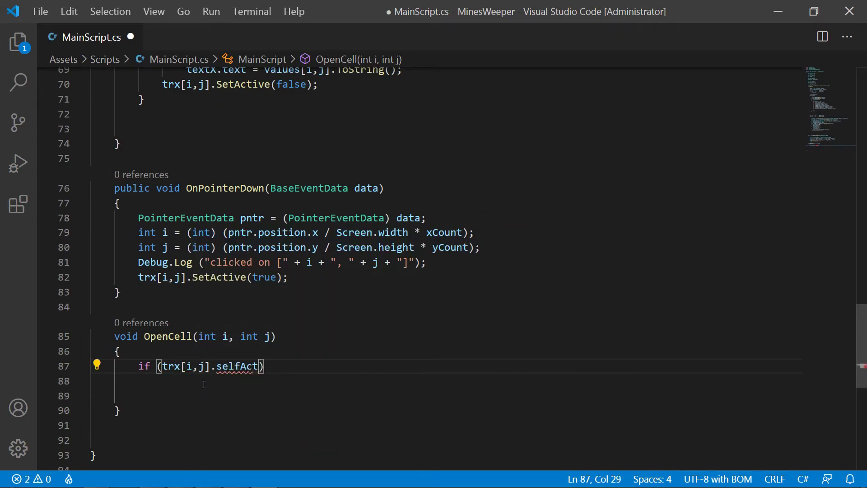
{"action": "key", "text": "Tab"}
{"action": "type", "text": ";"}
{"action": "key", "text": "alt+Tab"}
{"action": "key", "text": "alt+Tab"}
{"action": "double_click", "coordinate": [246, 365]}
{"action": "type", "text": "activeSelf"}
{"action": "key", "text": "alt+Tab"}
{"action": "key", "text": "alt+Tab"}
Move the SetActive(true) line from OnPointerDown into OpenCell after the guard.
{"action": "left_click", "coordinate": [354, 366]}
{"action": "key", "text": "Return"}
{"action": "type", "text": "tr"}
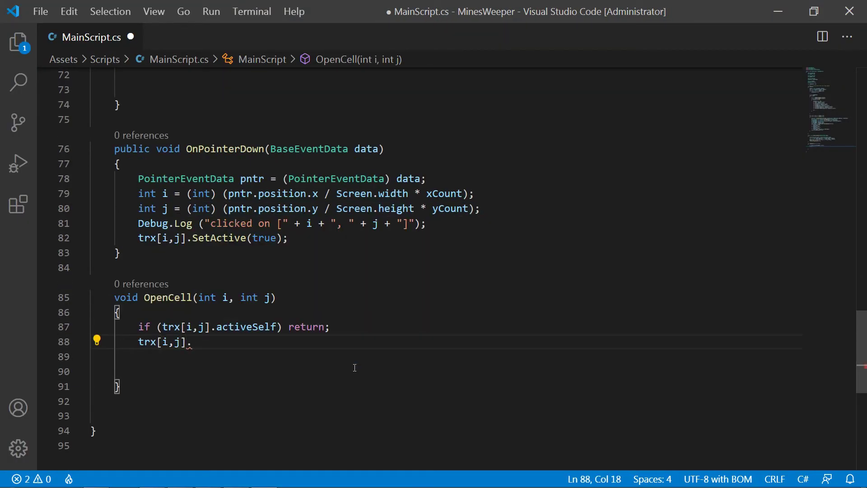
{"action": "key", "text": "ctrl+x"}
{"action": "left_click_drag", "start_coordinate": [137, 327], "coordinate": [191, 327]}
{"action": "key", "text": "ctrl+v"}
Copy the eight neighbour checks from Start into OpenCell and fix their indentation.
{"action": "scroll", "coordinate": [271, 271], "scroll_direction": "up", "scroll_amount": 15}
{"action": "mouse_move", "coordinate": [90, 249]}
{"action": "left_mouse_down"}
{"action": "mouse_move", "coordinate": [90, 367]}
{"action": "mouse_move", "coordinate": [88, 266]}
{"action": "left_mouse_up"}
{"action": "key", "text": "ctrl+c"}
{"action": "scroll", "coordinate": [90, 367], "scroll_direction": "down", "scroll_amount": 10}
{"action": "scroll", "coordinate": [91, 316], "scroll_direction": "down", "scroll_amount": 6}
{"action": "key", "text": "ctrl+v"}
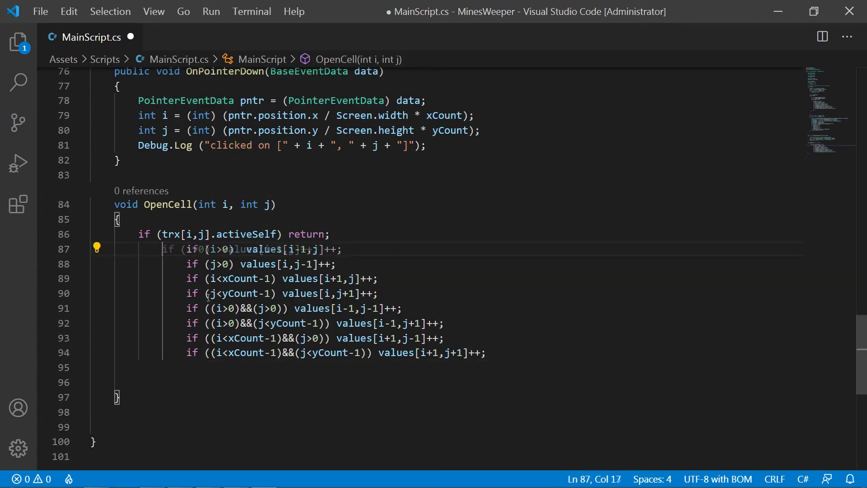
{"action": "key", "text": "shift+Right"}
{"action": "key", "text": "shift+Right"}
{"action": "key", "text": "shift+Right"}
{"action": "key", "text": "Delete"}
{"action": "key", "text": "Down"}
{"action": "key", "text": "shift+Right"}
{"action": "key", "text": "shift+Right"}
{"action": "key", "text": "shift+Right"}
{"action": "key", "text": "Delete"}
{"action": "key", "text": "Down"}
{"action": "key", "text": "shift+Right"}
{"action": "key", "text": "shift+Right"}
{"action": "key", "text": "shift+Right"}
{"action": "key", "text": "Delete"}
{"action": "key", "text": "Down"}
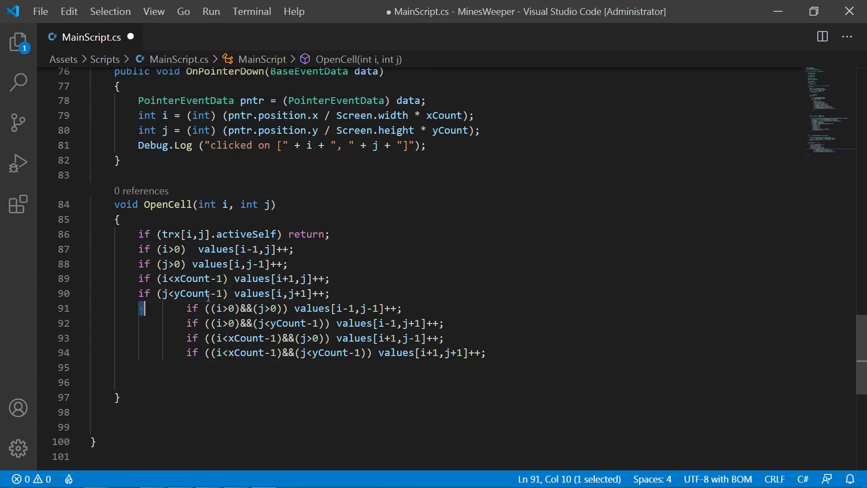
{"action": "key", "text": "shift+Right"}
{"action": "key", "text": "shift+Right"}
{"action": "key", "text": "shift+Right"}
{"action": "key", "text": "Delete"}
{"action": "key", "text": "Down"}
{"action": "key", "text": "shift+Right"}
{"action": "key", "text": "shift+Right"}
{"action": "key", "text": "shift+Right"}
{"action": "key", "text": "shift+Right"}
{"action": "key", "text": "Delete"}
{"action": "key", "text": "Down"}
{"action": "key", "text": "shift+Right"}
{"action": "key", "text": "shift+Right"}
{"action": "key", "text": "shift+Right"}
{"action": "key", "text": "Delete"}
{"action": "key", "text": "Down"}
{"action": "key", "text": "shift+Right"}
{"action": "key", "text": "shift+Right"}
{"action": "key", "text": "shift+Right"}
{"action": "key", "text": "Delete"}
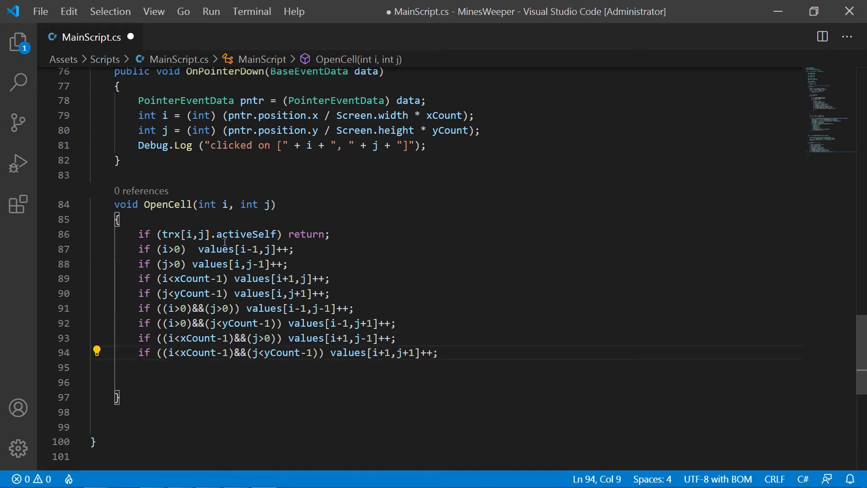
Call OpenCell(i,j) from OnPointerDown and comment out the Debug.Log line.
{"action": "left_click", "coordinate": [429, 145]}
{"action": "key", "text": "Return"}
{"action": "type", "text": "OpenCell(i,j);"}
{"action": "key", "text": "Up"}
{"action": "key", "text": "Home"}
{"action": "key", "text": "Home"}
{"action": "type", "text": "//"}
Replace each neighbour's values increment with an OpenCell call.
{"action": "key", "text": "Down"}
{"action": "key", "text": "shift+End"}
{"action": "key", "text": "Home"}
{"action": "key", "text": "shift+End"}
{"action": "mouse_move", "coordinate": [199, 264]}
{"action": "left_mouse_down"}
{"action": "mouse_move", "coordinate": [290, 264]}
{"action": "mouse_move", "coordinate": [193, 278]}
{"action": "left_mouse_up"}
{"action": "key", "text": "ctrl+v"}
{"action": "key", "text": "ctrl+v"}
{"action": "left_click_drag", "start_coordinate": [329, 293], "coordinate": [234, 293]}
{"action": "key", "text": "ctrl+v"}
{"action": "left_click_drag", "start_coordinate": [329, 308], "coordinate": [234, 308]}
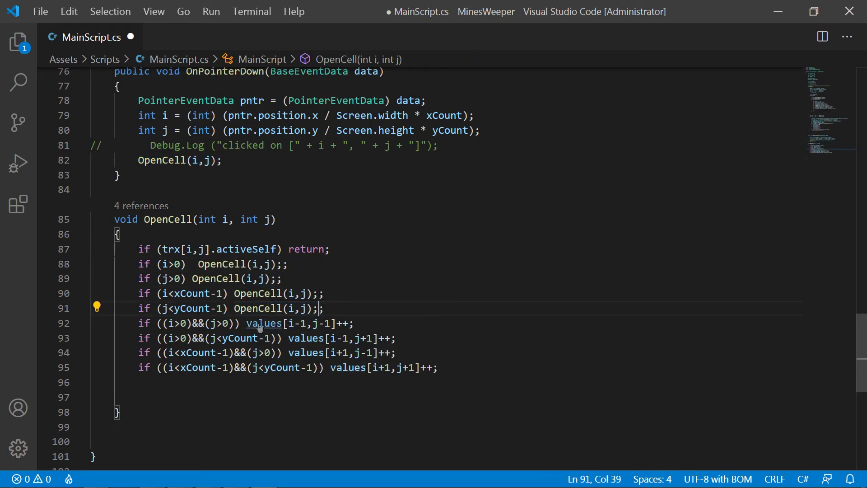
{"action": "key", "text": "ctrl+v"}
{"action": "left_click_drag", "start_coordinate": [389, 338], "coordinate": [288, 338]}
{"action": "key", "text": "ctrl+v"}
{"action": "key", "text": "ctrl+v"}
{"action": "left_click_drag", "start_coordinate": [431, 367], "coordinate": [330, 367]}
{"action": "key", "text": "ctrl+v"}
Wrap the neighbour calls in an if block checking values[i,j] is 0.
{"action": "key", "text": "Return"}
{"action": "type", "text": "if (values[i,"}
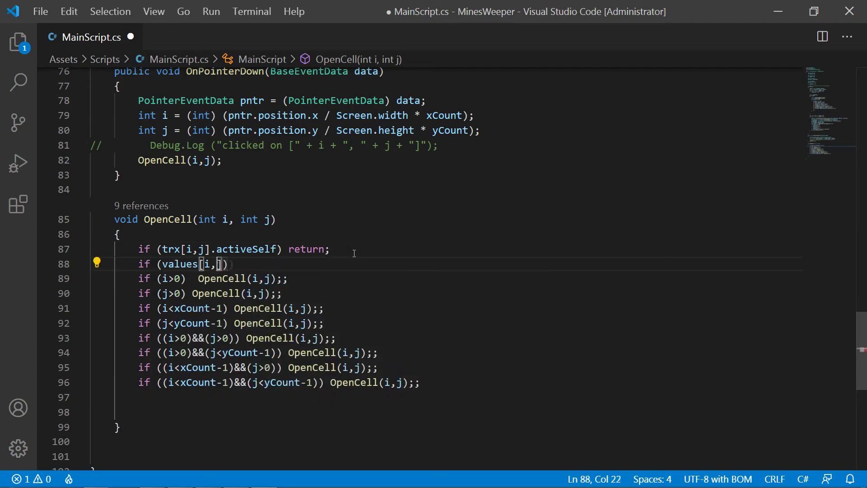
{"action": "key", "text": "Return"}
{"action": "type", "text": "{"}
{"action": "key", "text": "Return"}
{"action": "key", "text": "ctrl+x"}
{"action": "key", "text": "ctrl+v"}
{"action": "key", "text": "shift+Up"}
{"action": "key", "text": "shift+Up"}
{"action": "key", "text": "shift+Up"}
{"action": "key", "text": "Tab"}
Fix each neighbour call's offsets (i-1, j-1, etc.) and save the script.
{"action": "key", "text": "BackSpace"}
{"action": "type", "text": "-1"}
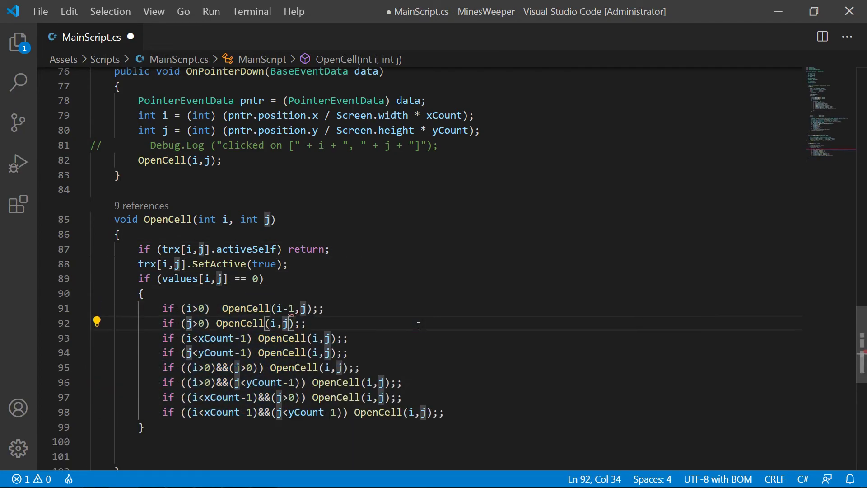
{"action": "key", "text": "Down"}
{"action": "type", "text": "-1"}
{"action": "key", "text": "Down"}
{"action": "type", "text": "_"}
{"action": "type", "text": "1"}
{"action": "key", "text": "Down"}
{"action": "type", "text": "-1-1"}
{"action": "key", "text": "Down"}
{"action": "type", "text": "-1"}
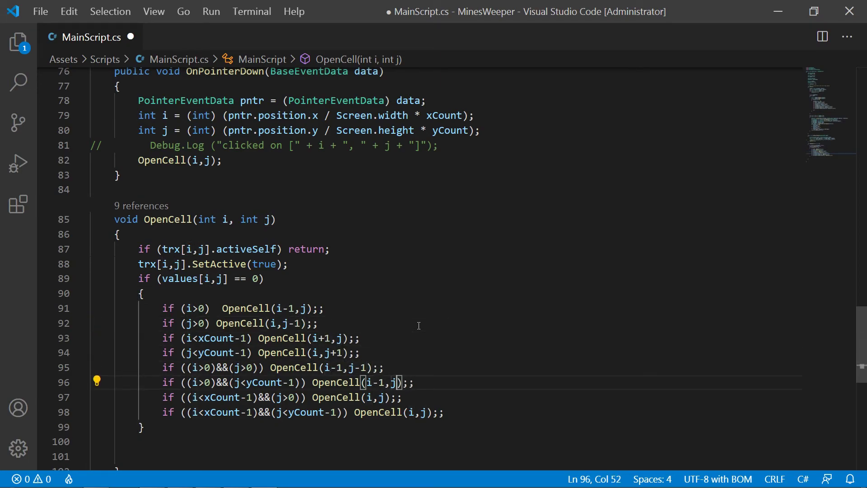
{"action": "type", "text": "+1-1"}
{"action": "key", "text": "Down"}
{"action": "type", "text": "-1,j"}
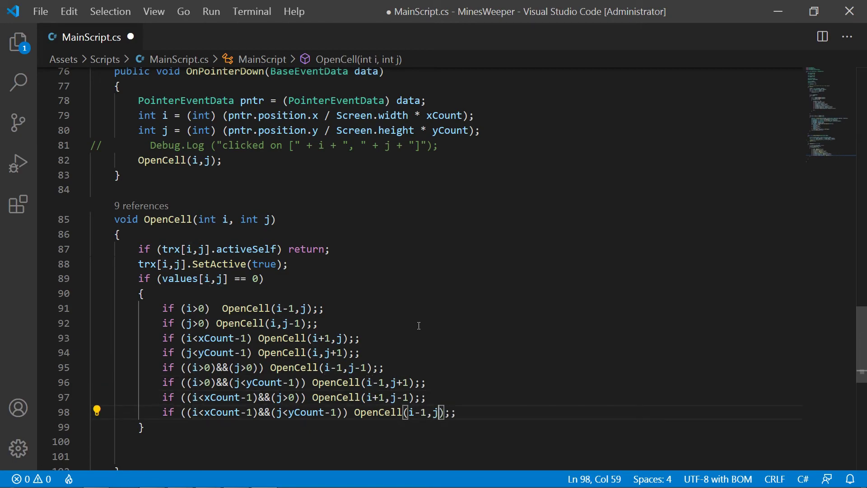
{"action": "type", "text": "-1"}
{"action": "key", "text": "ctrl+s"}
{"action": "key", "text": "alt+Tab"}
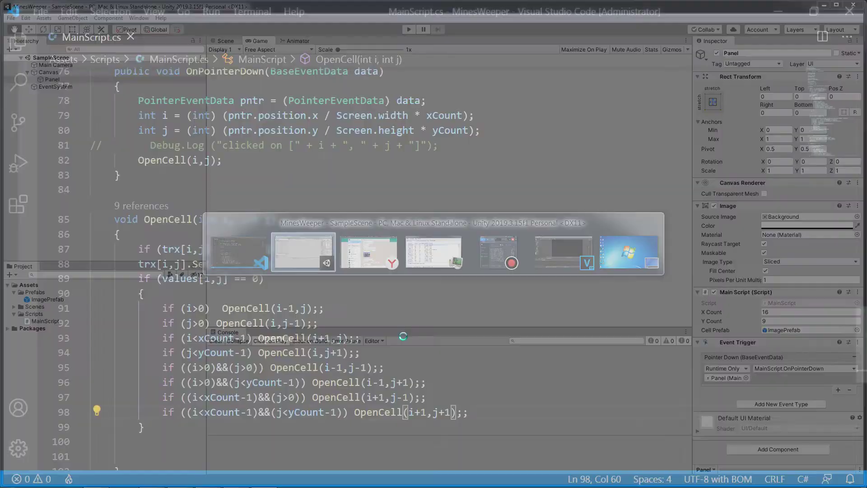
Play the game and click six cells, with blank cells flood-opening regions bordered by numbers.
{"action": "left_click", "coordinate": [407, 30]}
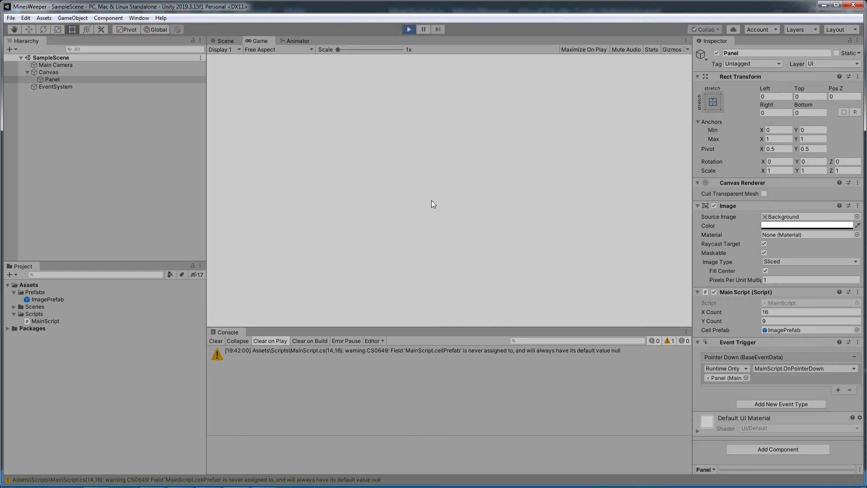
{"action": "left_click", "coordinate": [487, 209]}
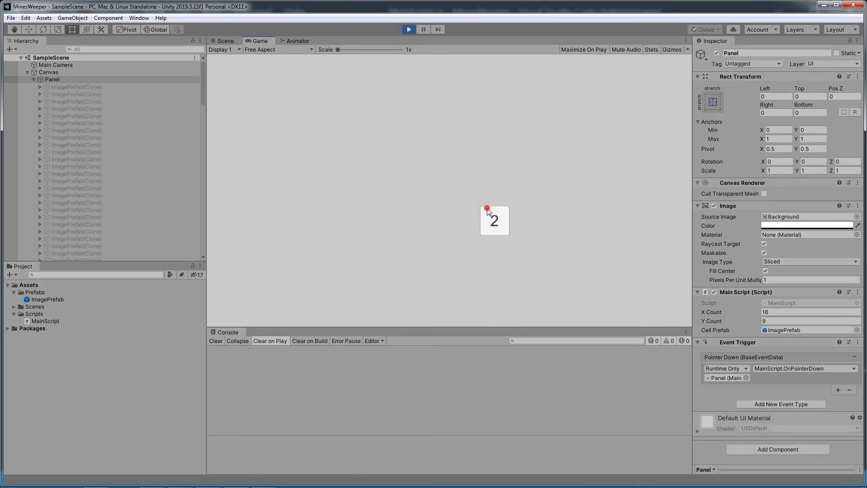
{"action": "left_click", "coordinate": [600, 130]}
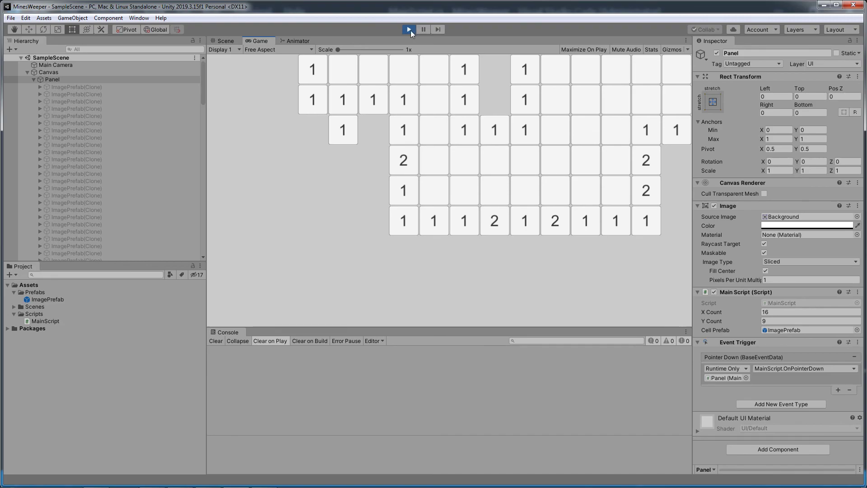
{"action": "left_click", "coordinate": [675, 246]}
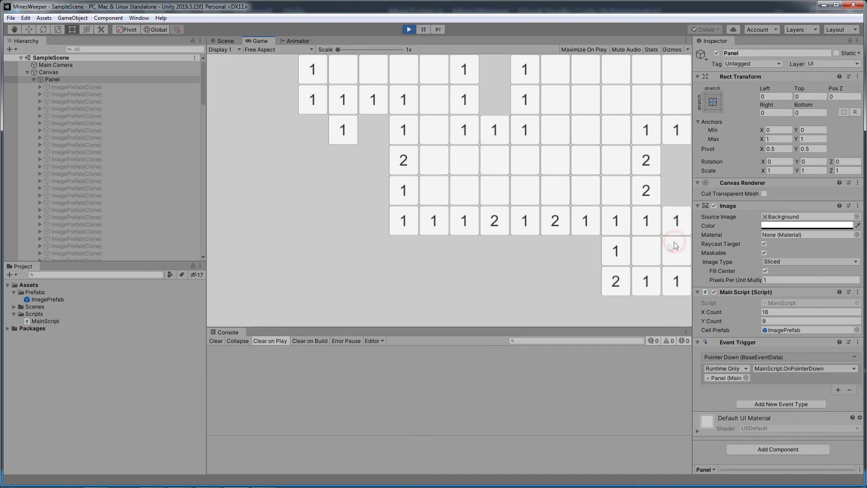
{"action": "left_click", "coordinate": [552, 250]}
{"action": "left_click", "coordinate": [494, 254]}
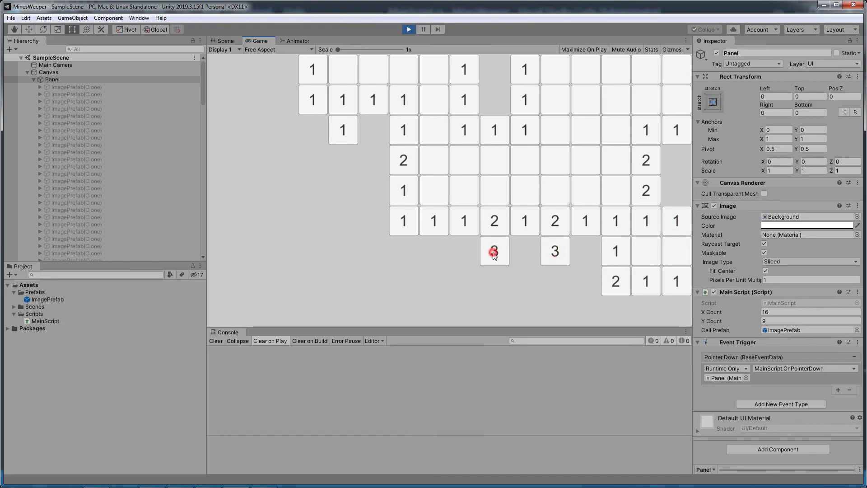
{"action": "left_click", "coordinate": [413, 249]}
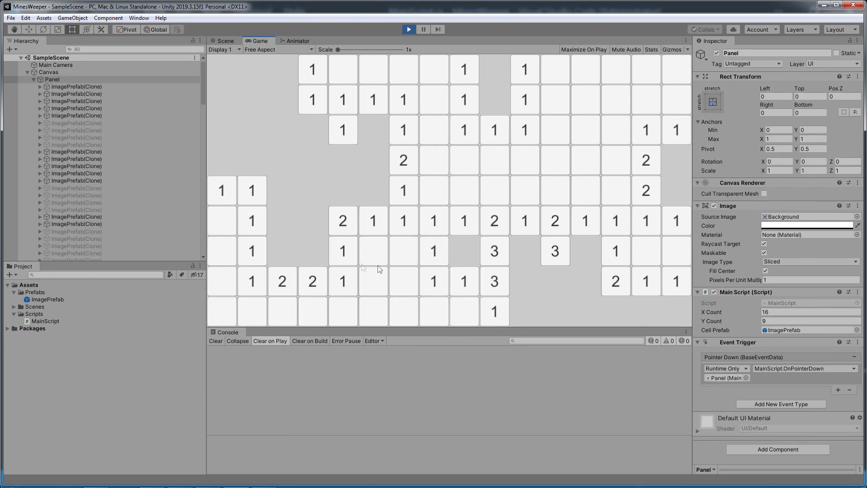